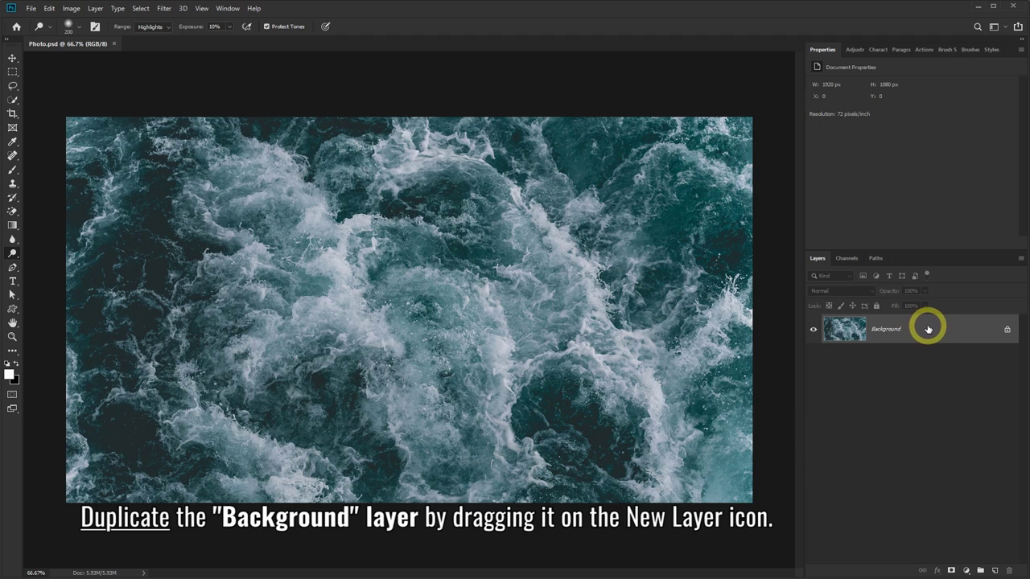
Step: Duplicate the ocean Background layer into a Background copy layer above it
{"action": "left_click_drag", "start_coordinate": [928, 329], "coordinate": [997, 572]}
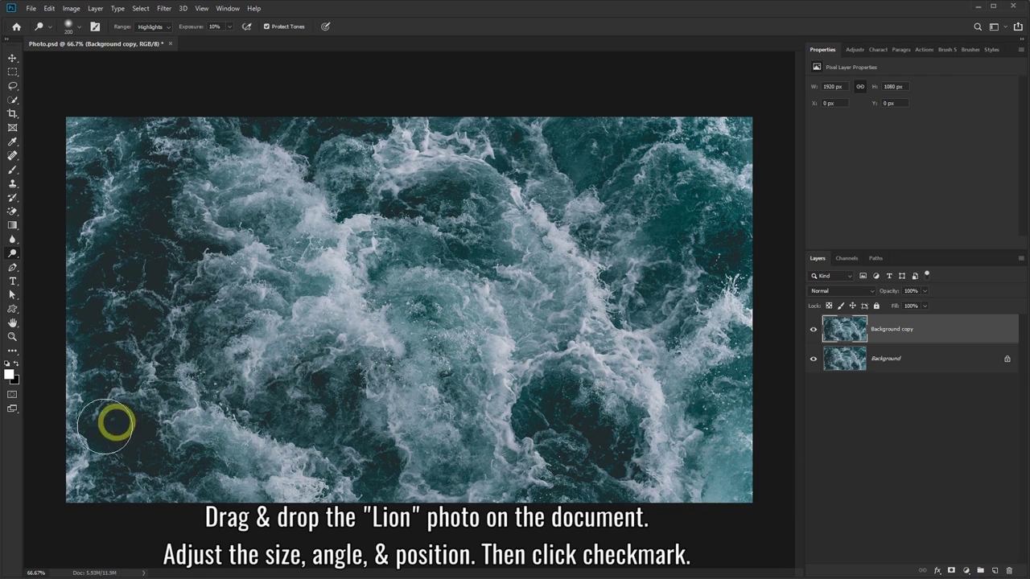
Step: Drag the Lion photo from the Photos folder into Photo.psd as a new Lion layer
{"action": "key", "text": "alt+Tab"}
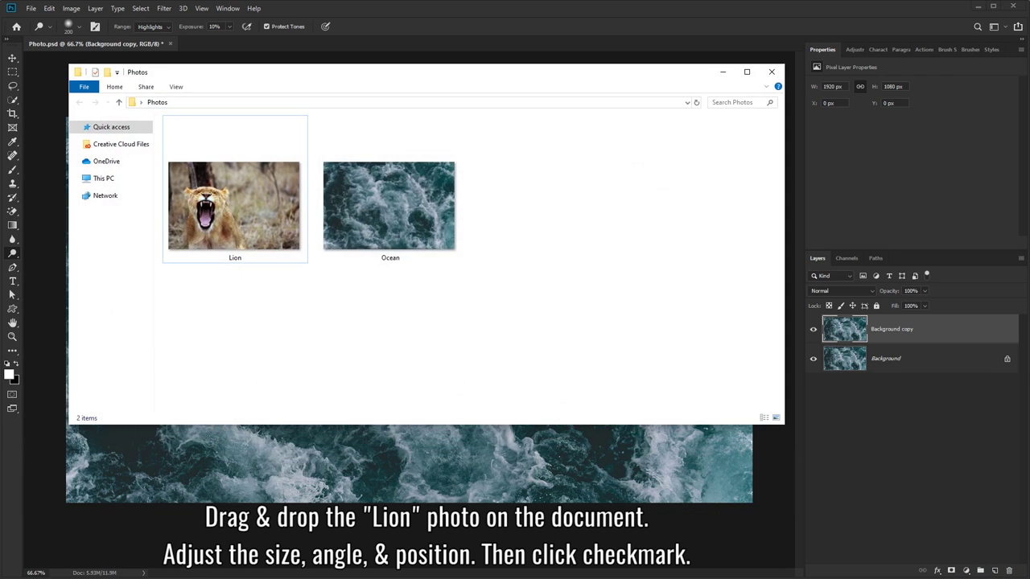
{"action": "left_click", "coordinate": [246, 215]}
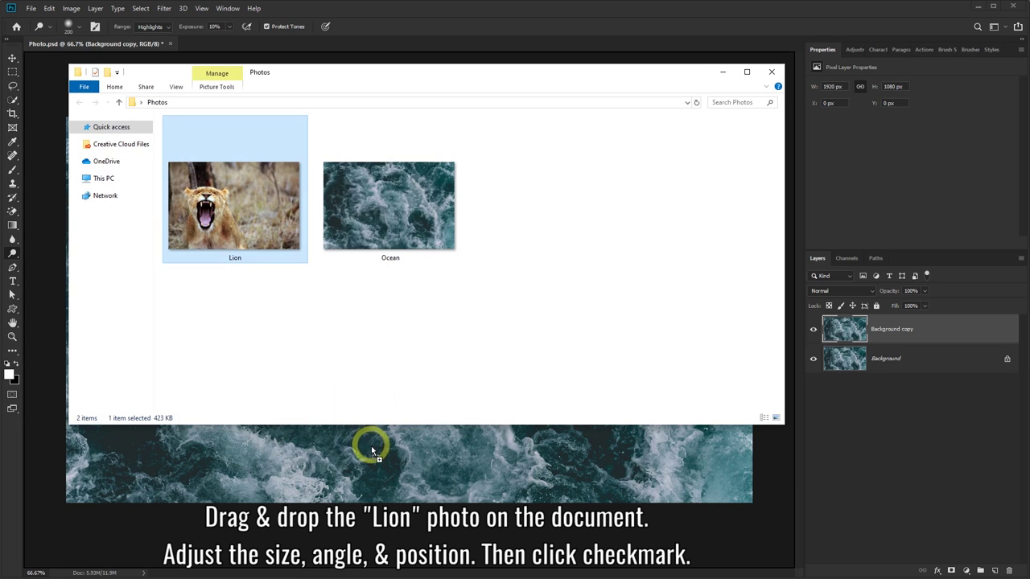
{"action": "left_click_drag", "start_coordinate": [236, 213], "coordinate": [372, 447]}
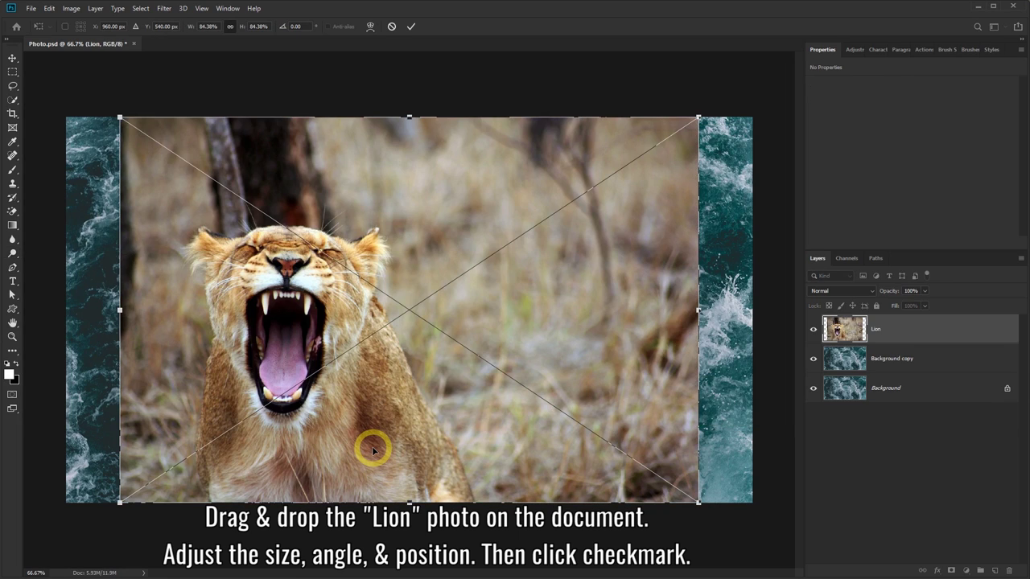
Step: Scale the Lion layer to about 115%, rotate it about -2°, shift it right, and commit
{"action": "mouse_move", "coordinate": [168, 152]}
{"action": "left_mouse_down"}
{"action": "mouse_move", "coordinate": [322, 154]}
{"action": "mouse_move", "coordinate": [306, 193]}
{"action": "left_mouse_up"}
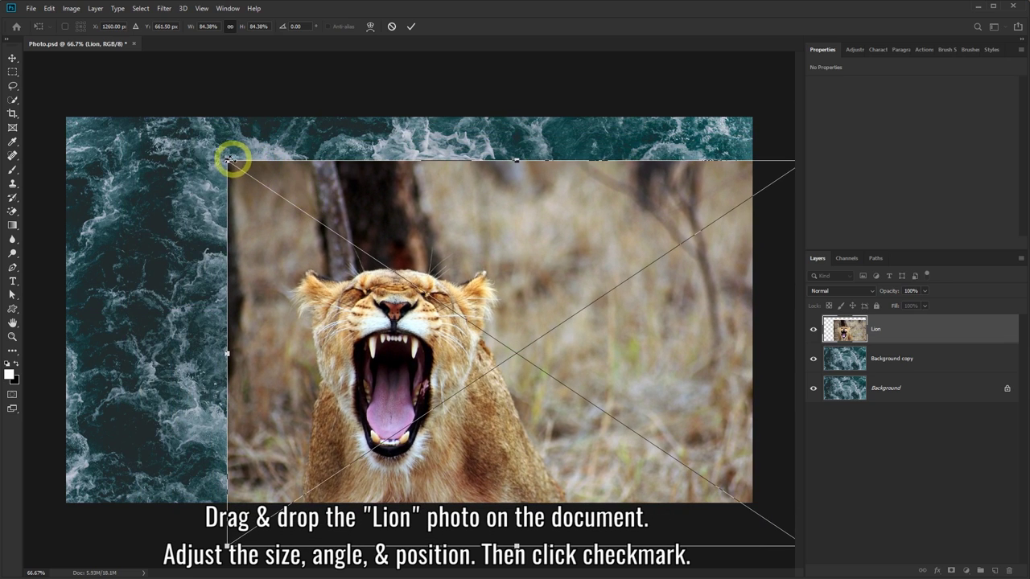
{"action": "mouse_move", "coordinate": [229, 160]}
{"action": "left_mouse_down"}
{"action": "mouse_move", "coordinate": [182, 133]}
{"action": "mouse_move", "coordinate": [91, 115]}
{"action": "left_mouse_up"}
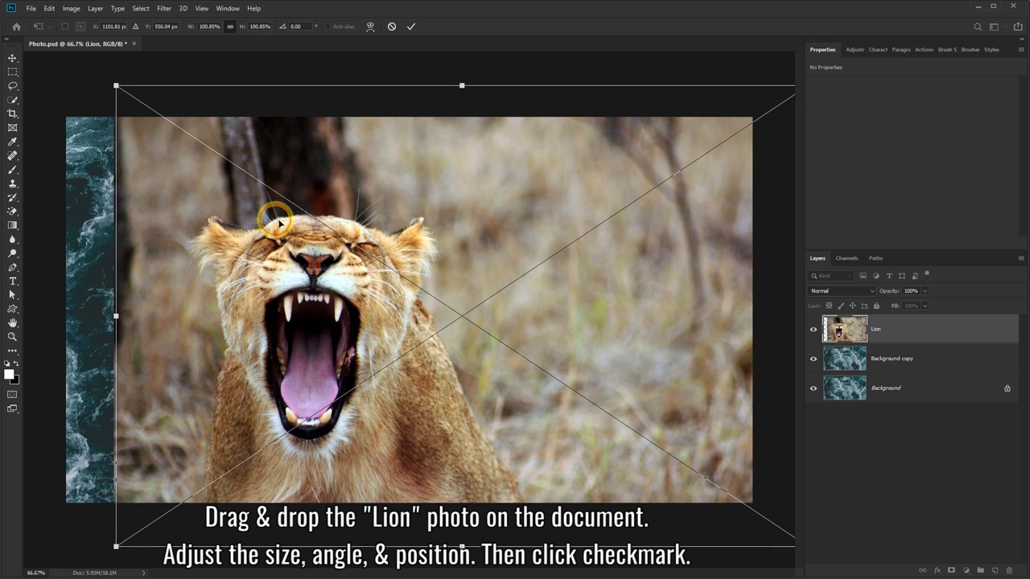
{"action": "left_click_drag", "start_coordinate": [276, 220], "coordinate": [330, 263]}
{"action": "left_click_drag", "start_coordinate": [184, 131], "coordinate": [73, 89]}
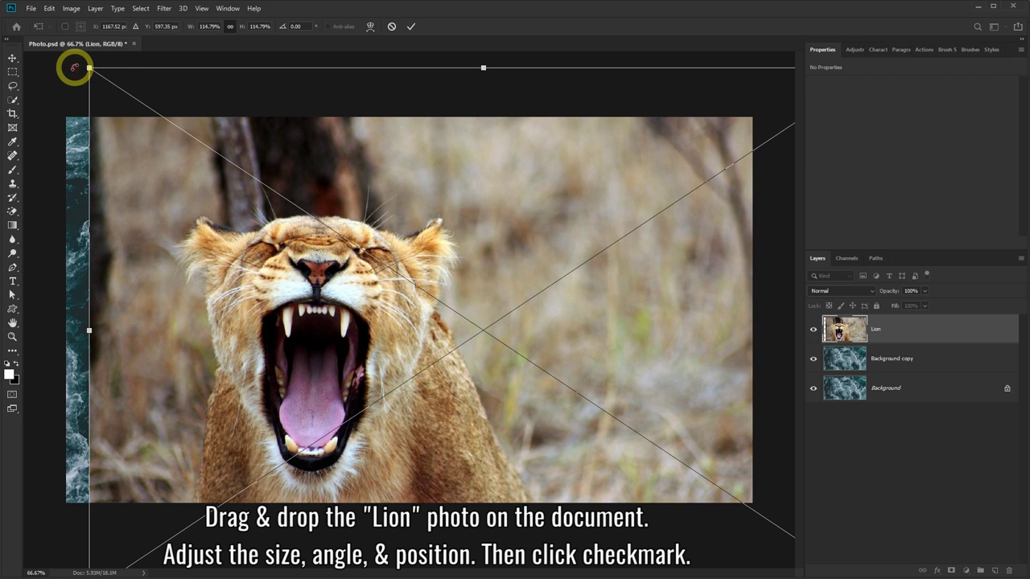
{"action": "left_click_drag", "start_coordinate": [73, 66], "coordinate": [64, 82]}
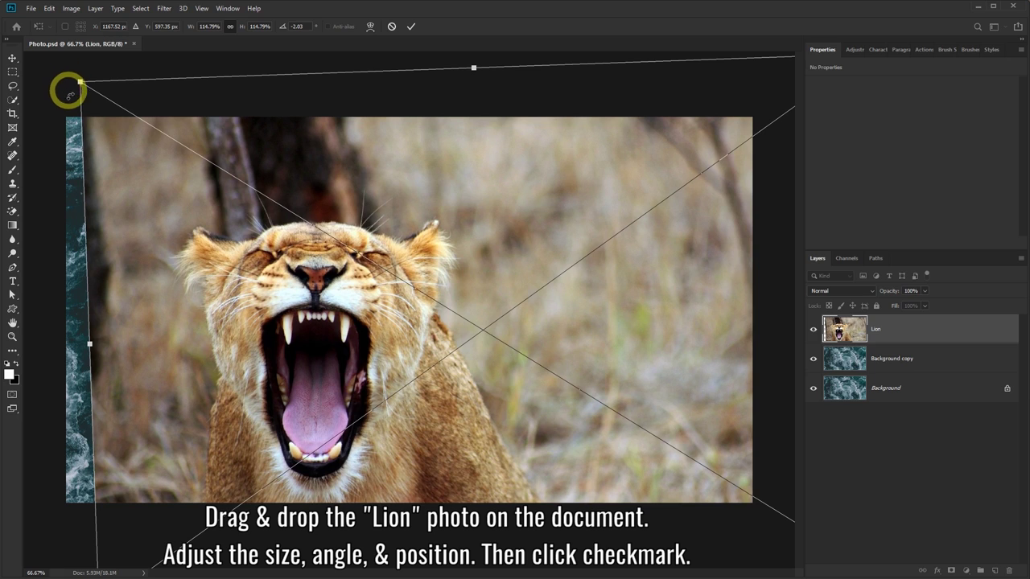
{"action": "mouse_move", "coordinate": [276, 273]}
{"action": "left_mouse_down"}
{"action": "mouse_move", "coordinate": [326, 232]}
{"action": "mouse_move", "coordinate": [391, 246]}
{"action": "left_mouse_up"}
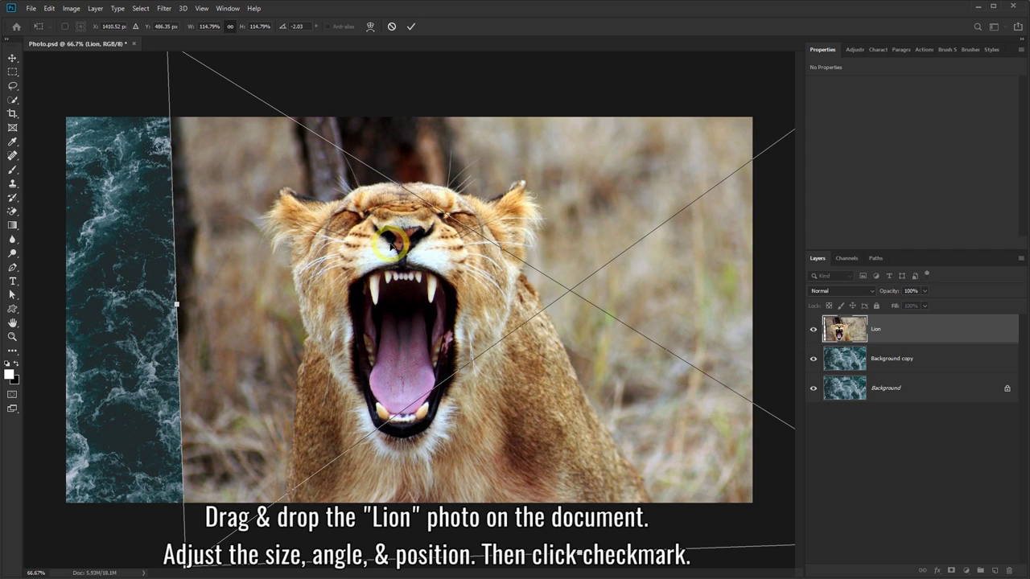
{"action": "left_click", "coordinate": [412, 27]}
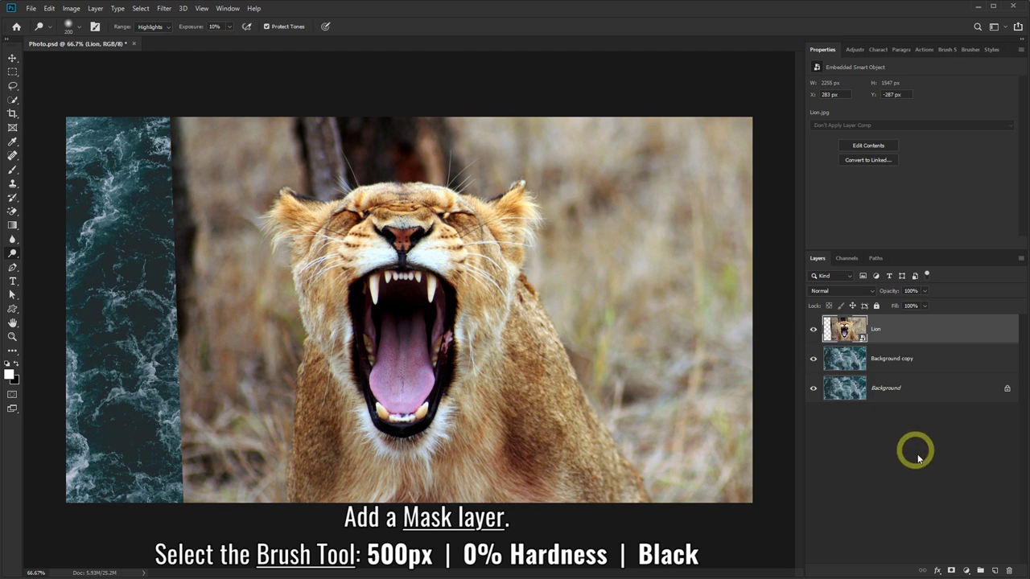
Step: Add a layer mask to the Lion layer and choose a 500 px, 0% hardness brush
{"action": "left_click", "coordinate": [951, 571]}
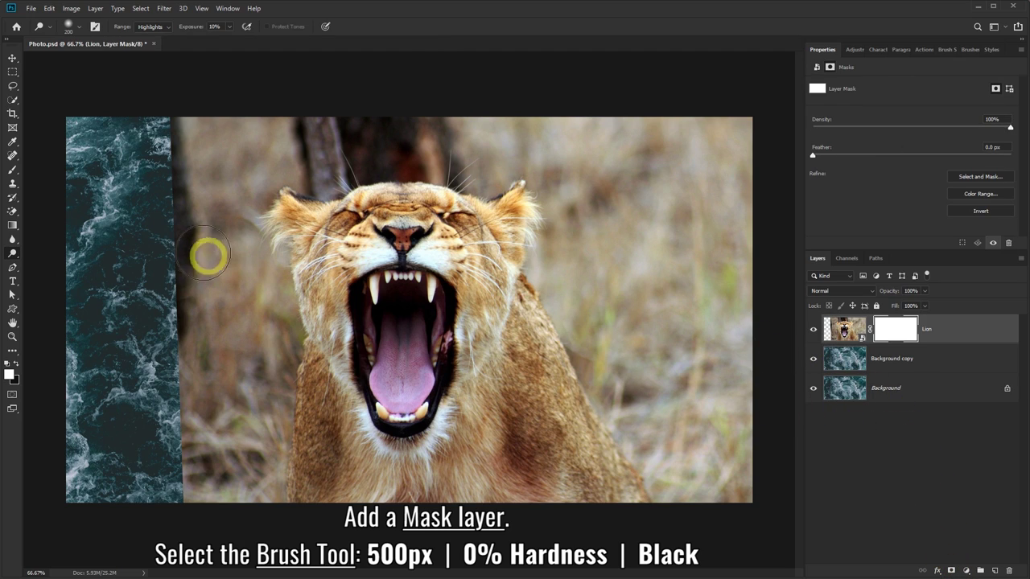
{"action": "left_click", "coordinate": [15, 170]}
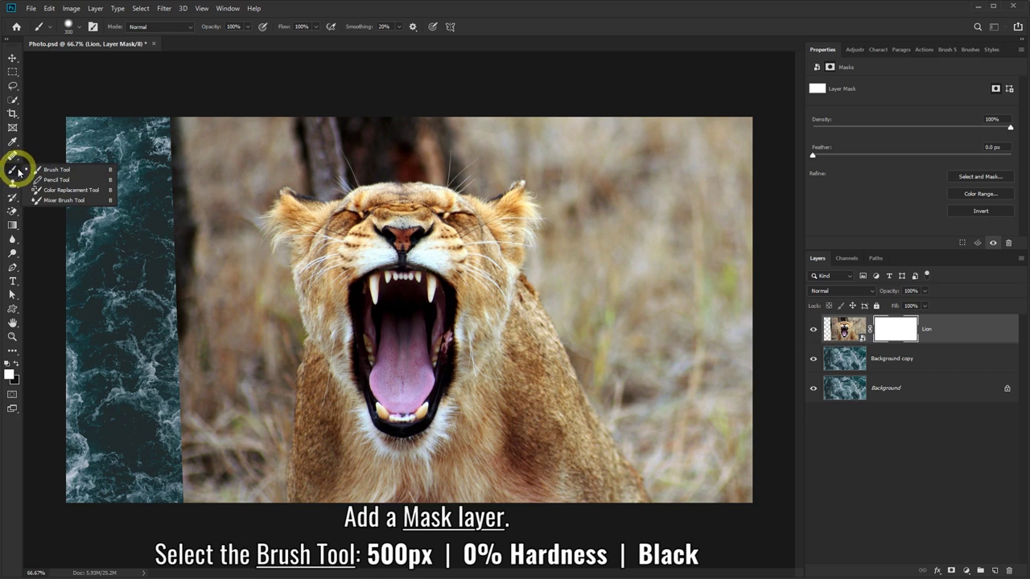
{"action": "left_click", "coordinate": [38, 171]}
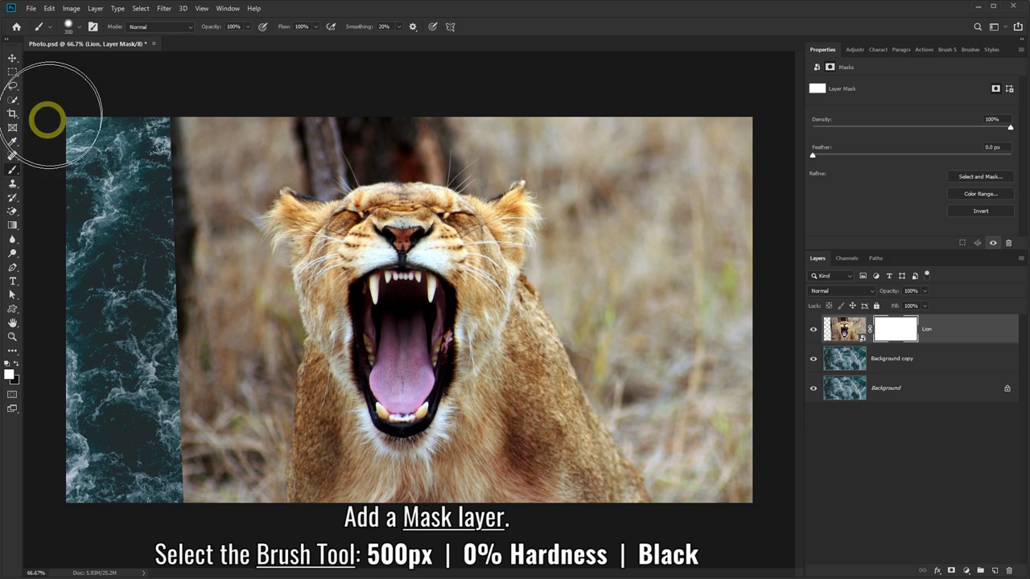
{"action": "left_click", "coordinate": [80, 29]}
{"action": "type", "text": "0"}
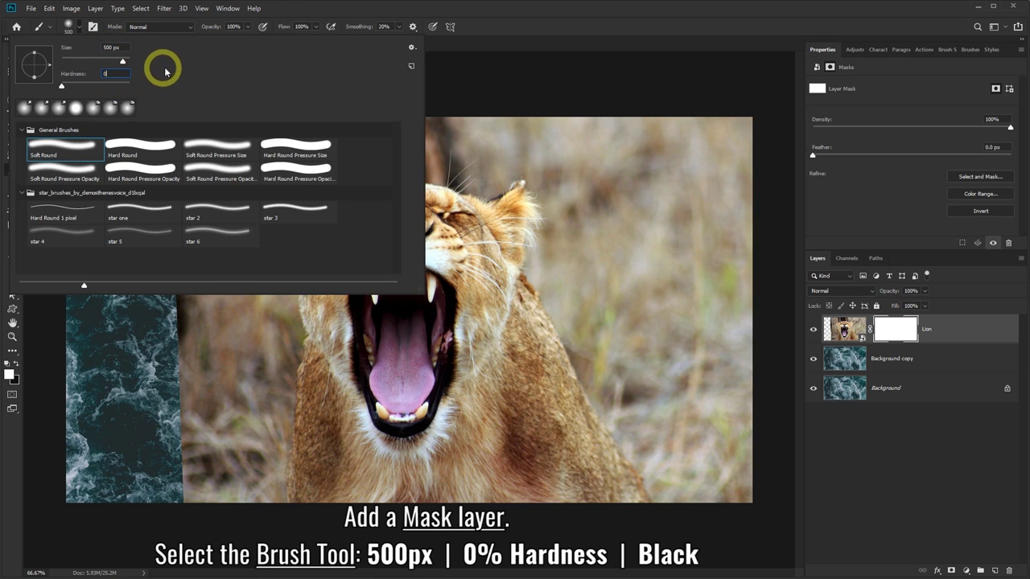
{"action": "key", "text": "Return"}
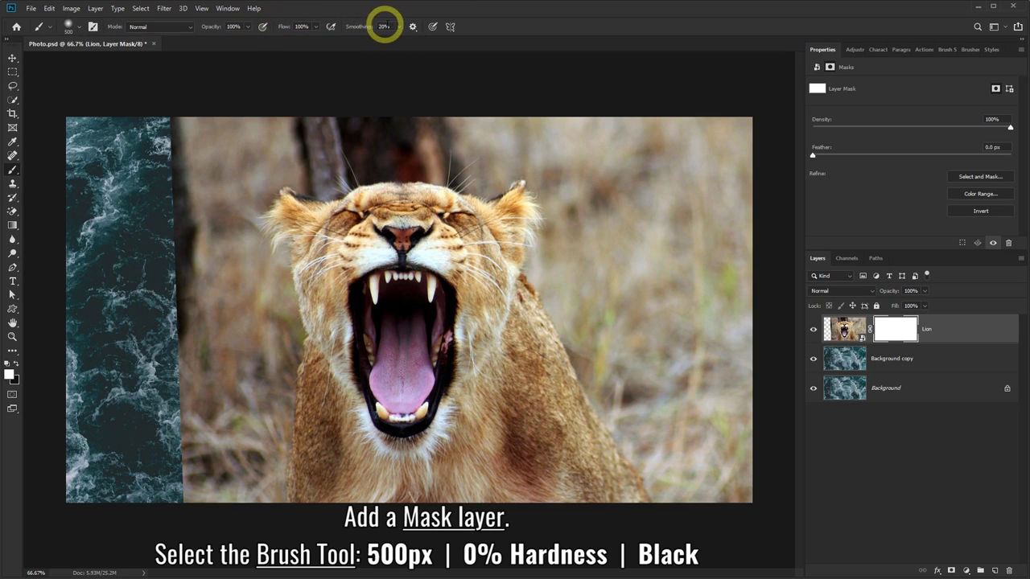
Step: Set the foreground colour to pure black (000000) for painting the mask
{"action": "left_click", "coordinate": [12, 377]}
{"action": "left_click", "coordinate": [108, 352]}
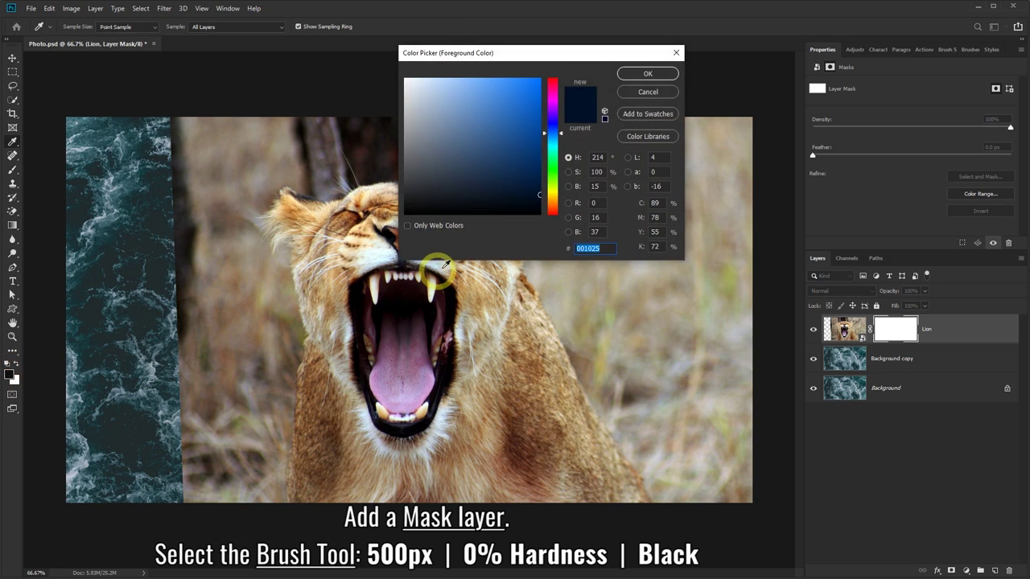
{"action": "left_click_drag", "start_coordinate": [454, 144], "coordinate": [390, 226]}
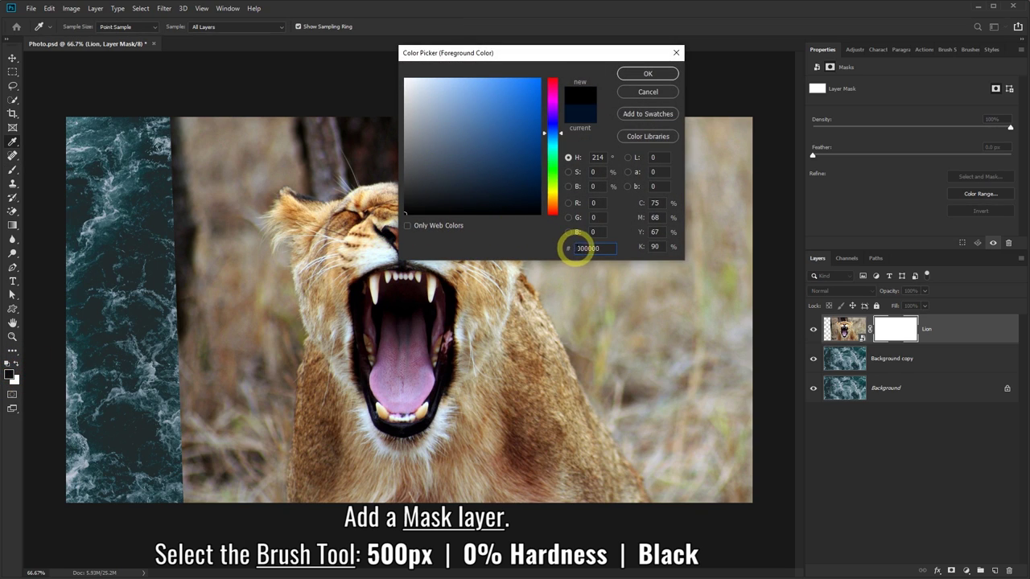
{"action": "left_click", "coordinate": [647, 74]}
{"action": "key", "text": "b"}
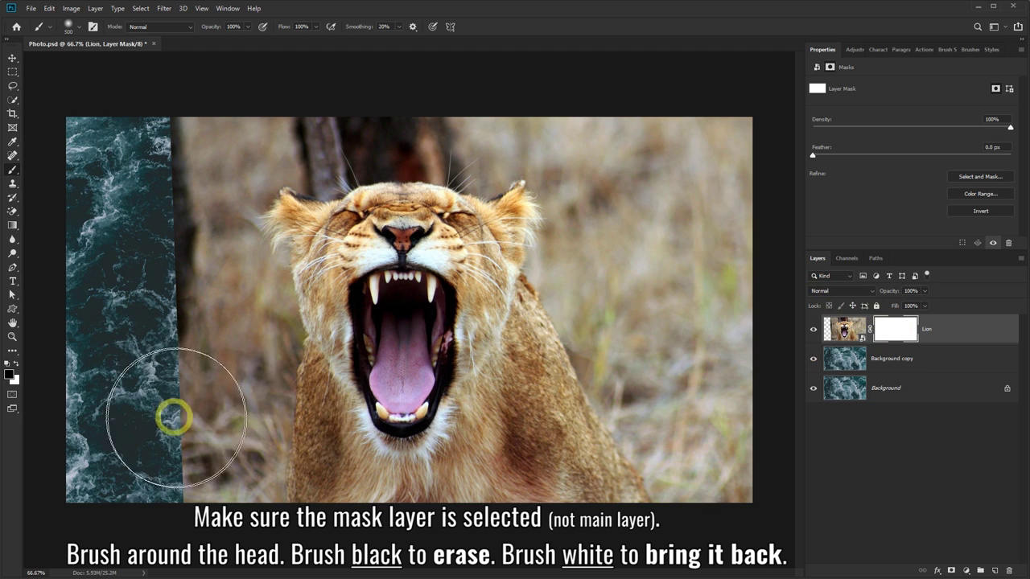
Step: Paint black on the Lion mask around the head, hiding the edges and area above it while restoring fur on top
{"action": "mouse_move", "coordinate": [218, 483]}
{"action": "left_mouse_down"}
{"action": "mouse_move", "coordinate": [150, 145]}
{"action": "mouse_move", "coordinate": [246, 453]}
{"action": "left_mouse_up"}
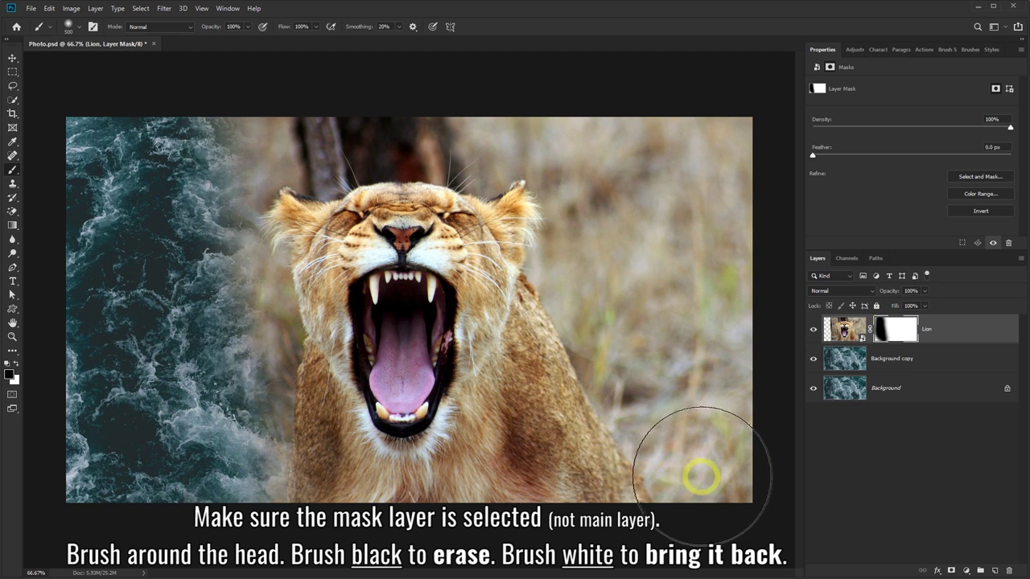
{"action": "mouse_move", "coordinate": [690, 449]}
{"action": "left_mouse_down"}
{"action": "mouse_move", "coordinate": [728, 373]}
{"action": "mouse_move", "coordinate": [722, 168]}
{"action": "mouse_move", "coordinate": [717, 306]}
{"action": "mouse_move", "coordinate": [689, 423]}
{"action": "mouse_move", "coordinate": [571, 485]}
{"action": "mouse_move", "coordinate": [625, 361]}
{"action": "mouse_move", "coordinate": [676, 177]}
{"action": "mouse_move", "coordinate": [570, 94]}
{"action": "mouse_move", "coordinate": [412, 75]}
{"action": "mouse_move", "coordinate": [241, 85]}
{"action": "mouse_move", "coordinate": [156, 168]}
{"action": "mouse_move", "coordinate": [192, 463]}
{"action": "mouse_move", "coordinate": [261, 503]}
{"action": "mouse_move", "coordinate": [202, 329]}
{"action": "mouse_move", "coordinate": [184, 239]}
{"action": "mouse_move", "coordinate": [209, 157]}
{"action": "mouse_move", "coordinate": [294, 104]}
{"action": "mouse_move", "coordinate": [443, 99]}
{"action": "mouse_move", "coordinate": [588, 129]}
{"action": "mouse_move", "coordinate": [633, 236]}
{"action": "mouse_move", "coordinate": [621, 223]}
{"action": "mouse_move", "coordinate": [572, 391]}
{"action": "mouse_move", "coordinate": [520, 475]}
{"action": "mouse_move", "coordinate": [453, 510]}
{"action": "mouse_move", "coordinate": [348, 527]}
{"action": "mouse_move", "coordinate": [269, 458]}
{"action": "mouse_move", "coordinate": [216, 340]}
{"action": "mouse_move", "coordinate": [299, 490]}
{"action": "mouse_move", "coordinate": [490, 492]}
{"action": "mouse_move", "coordinate": [552, 432]}
{"action": "mouse_move", "coordinate": [545, 445]}
{"action": "mouse_move", "coordinate": [595, 340]}
{"action": "mouse_move", "coordinate": [604, 292]}
{"action": "mouse_move", "coordinate": [552, 434]}
{"action": "mouse_move", "coordinate": [521, 471]}
{"action": "left_mouse_up"}
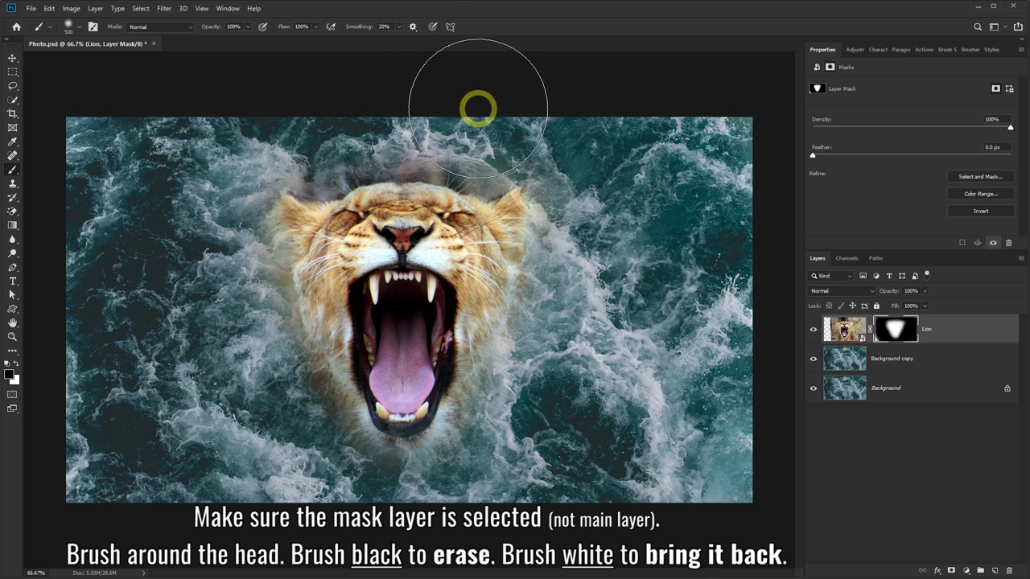
{"action": "mouse_move", "coordinate": [475, 110]}
{"action": "left_mouse_down"}
{"action": "mouse_move", "coordinate": [392, 101]}
{"action": "mouse_move", "coordinate": [327, 116]}
{"action": "left_mouse_up"}
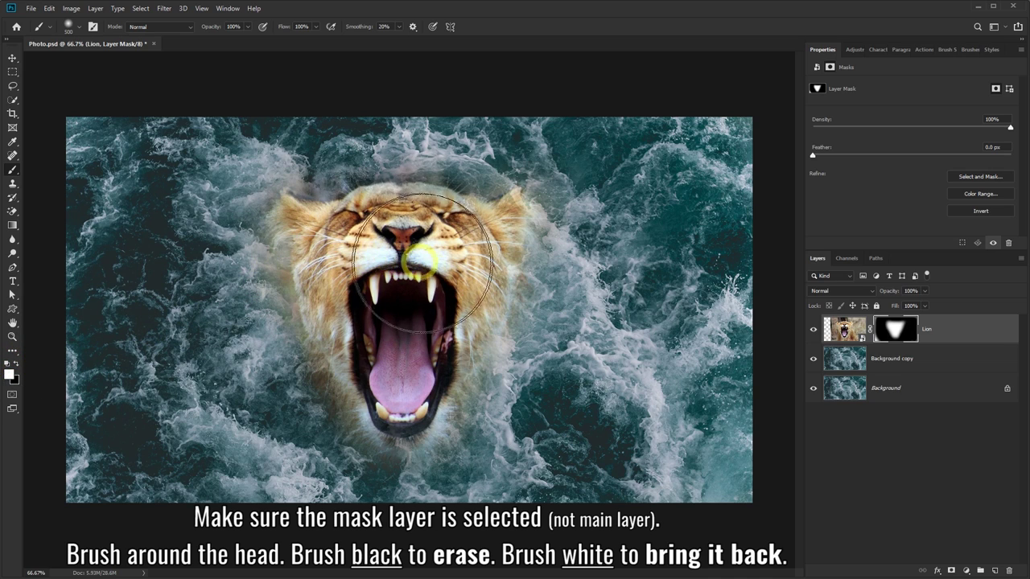
{"action": "mouse_move", "coordinate": [422, 261]}
{"action": "left_mouse_down"}
{"action": "mouse_move", "coordinate": [473, 187]}
{"action": "mouse_move", "coordinate": [346, 209]}
{"action": "left_mouse_up"}
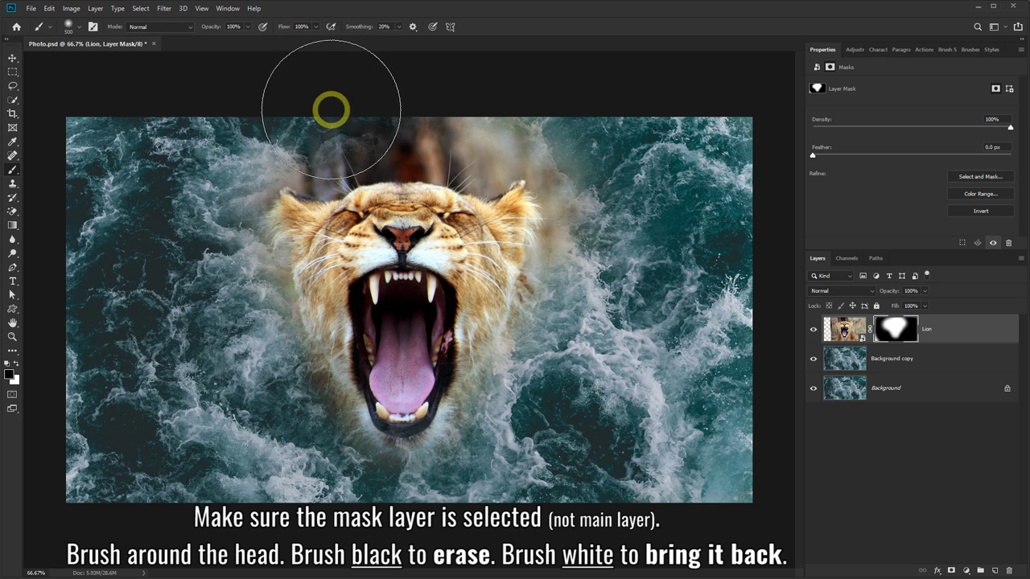
{"action": "mouse_move", "coordinate": [329, 108]}
{"action": "left_mouse_down"}
{"action": "mouse_move", "coordinate": [474, 94]}
{"action": "mouse_move", "coordinate": [476, 115]}
{"action": "mouse_move", "coordinate": [572, 105]}
{"action": "mouse_move", "coordinate": [614, 196]}
{"action": "mouse_move", "coordinate": [602, 292]}
{"action": "mouse_move", "coordinate": [633, 207]}
{"action": "mouse_move", "coordinate": [531, 98]}
{"action": "mouse_move", "coordinate": [384, 101]}
{"action": "mouse_move", "coordinate": [329, 115]}
{"action": "mouse_move", "coordinate": [338, 102]}
{"action": "mouse_move", "coordinate": [457, 103]}
{"action": "left_mouse_up"}
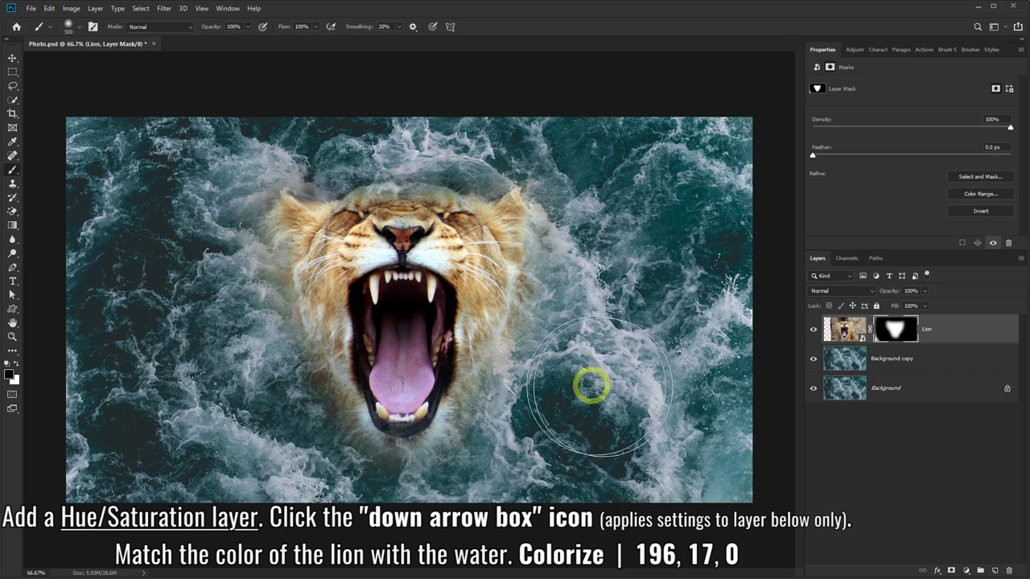
Step: Add a Hue/Saturation layer clipped to the Lion, colorized at Hue 196, Saturation 17
{"action": "left_click", "coordinate": [966, 570]}
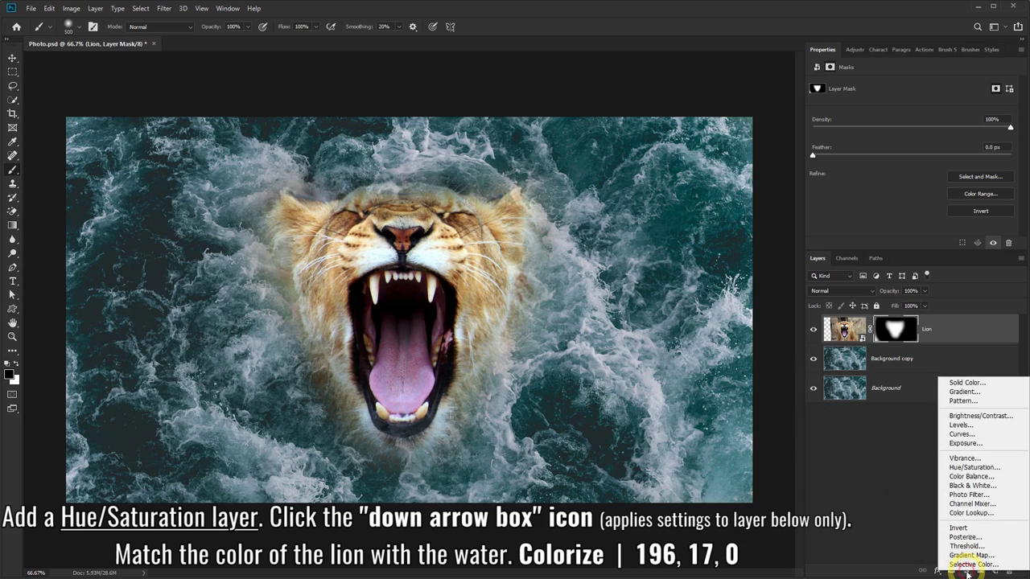
{"action": "left_click", "coordinate": [974, 467]}
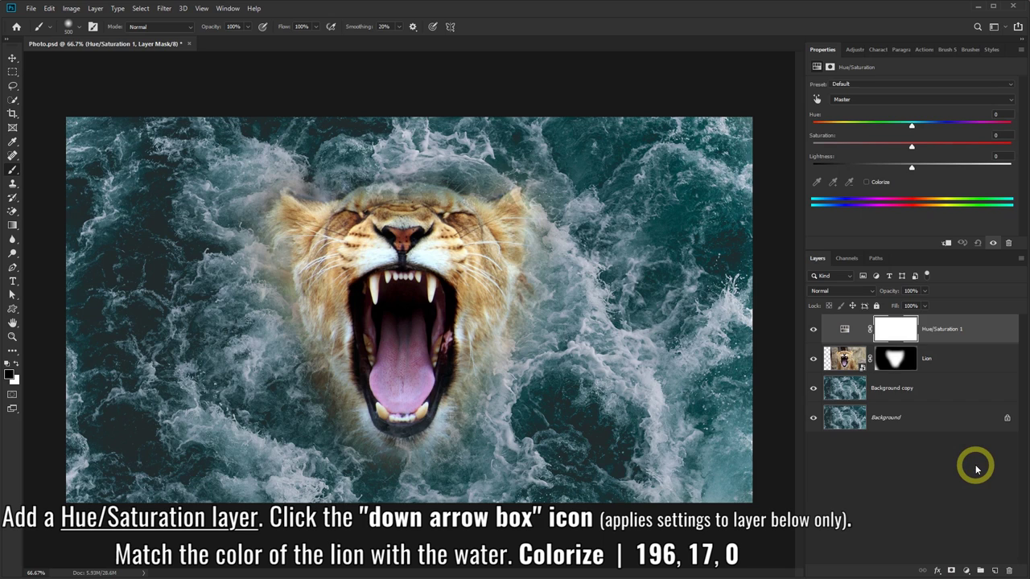
{"action": "left_click", "coordinate": [865, 184]}
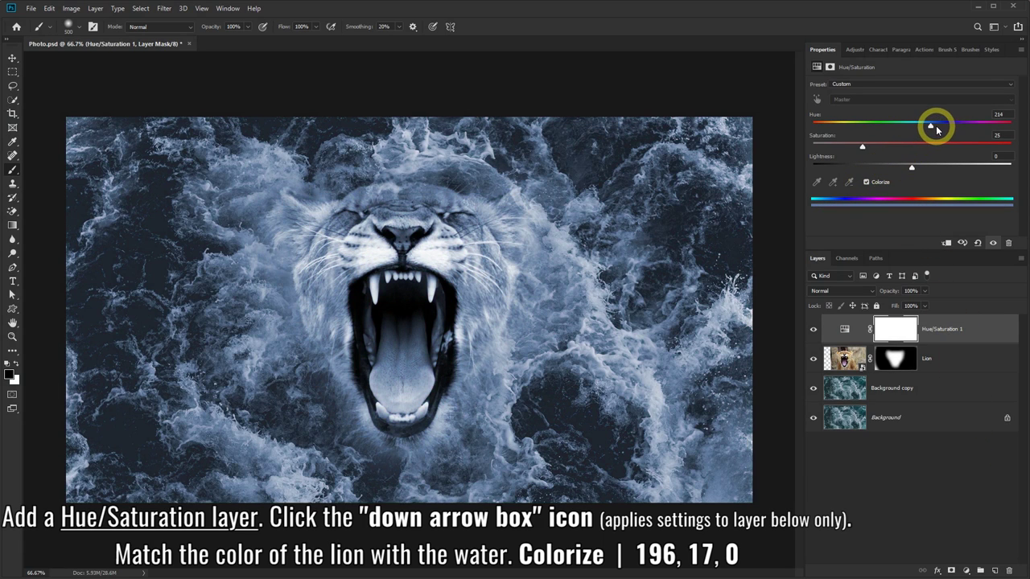
{"action": "left_click_drag", "start_coordinate": [934, 127], "coordinate": [891, 135]}
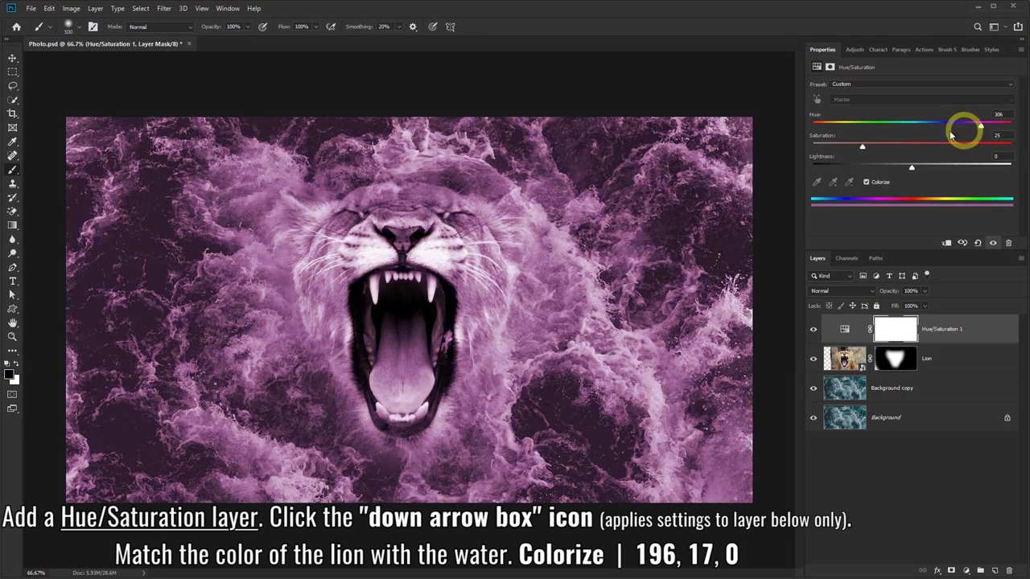
{"action": "left_click", "coordinate": [947, 244]}
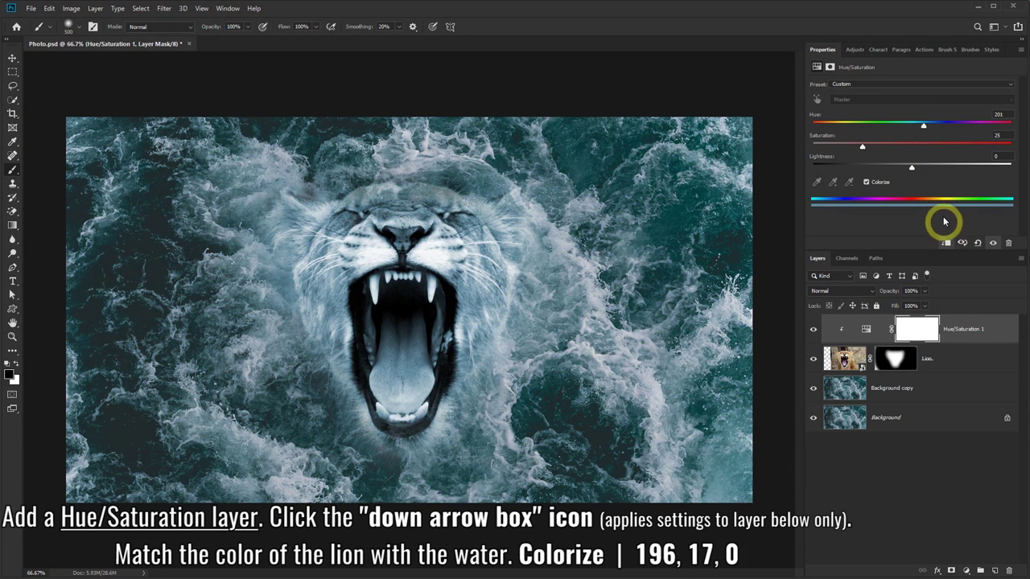
{"action": "mouse_move", "coordinate": [996, 131]}
{"action": "left_mouse_down"}
{"action": "mouse_move", "coordinate": [847, 125]}
{"action": "mouse_move", "coordinate": [1004, 123]}
{"action": "mouse_move", "coordinate": [876, 124]}
{"action": "mouse_move", "coordinate": [967, 129]}
{"action": "left_mouse_up"}
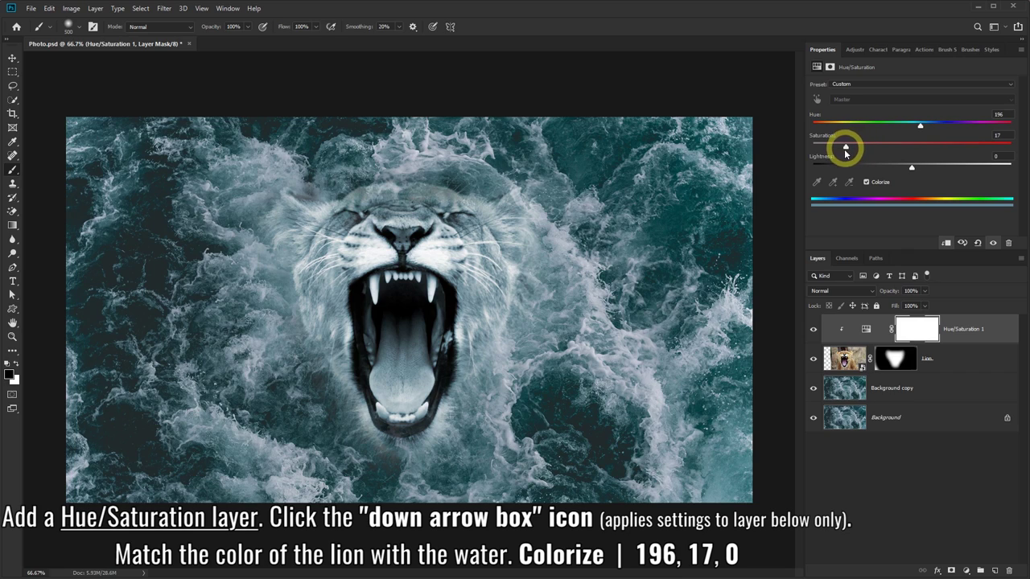
Step: Toggle the blue-grey tint's visibility to compare the lion with and without it
{"action": "left_click", "coordinate": [813, 330]}
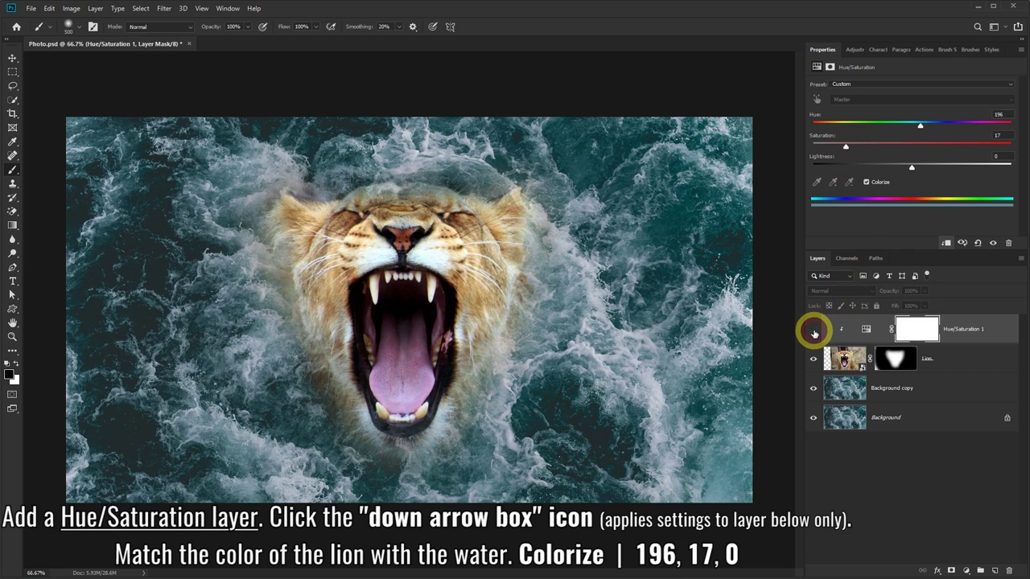
{"action": "left_click", "coordinate": [814, 331]}
{"action": "left_click", "coordinate": [814, 331]}
{"action": "left_click", "coordinate": [814, 331]}
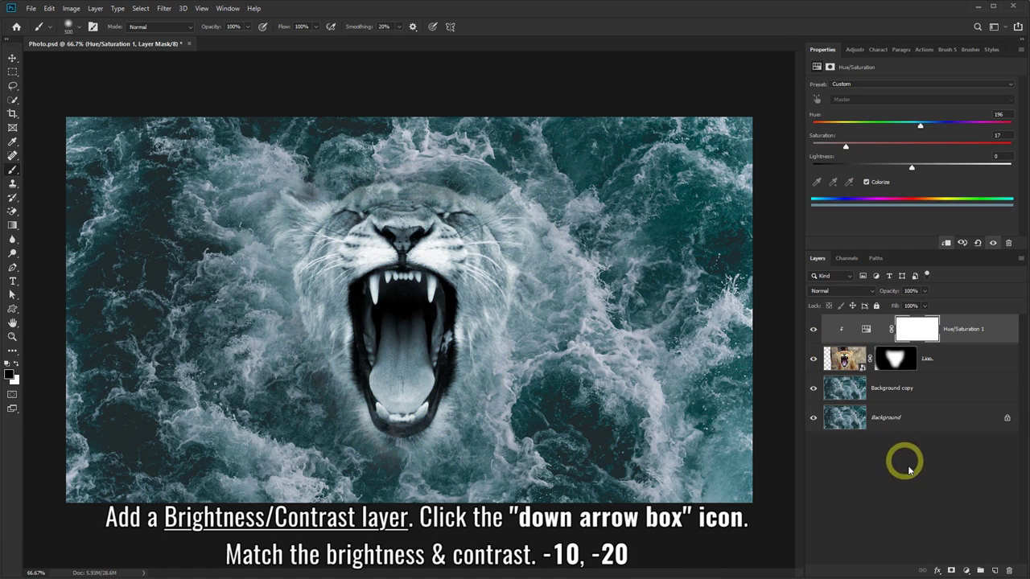
Step: Add a Brightness/Contrast layer clipped to the Lion at Brightness -10, Contrast -20, and compare it
{"action": "left_click", "coordinate": [967, 571]}
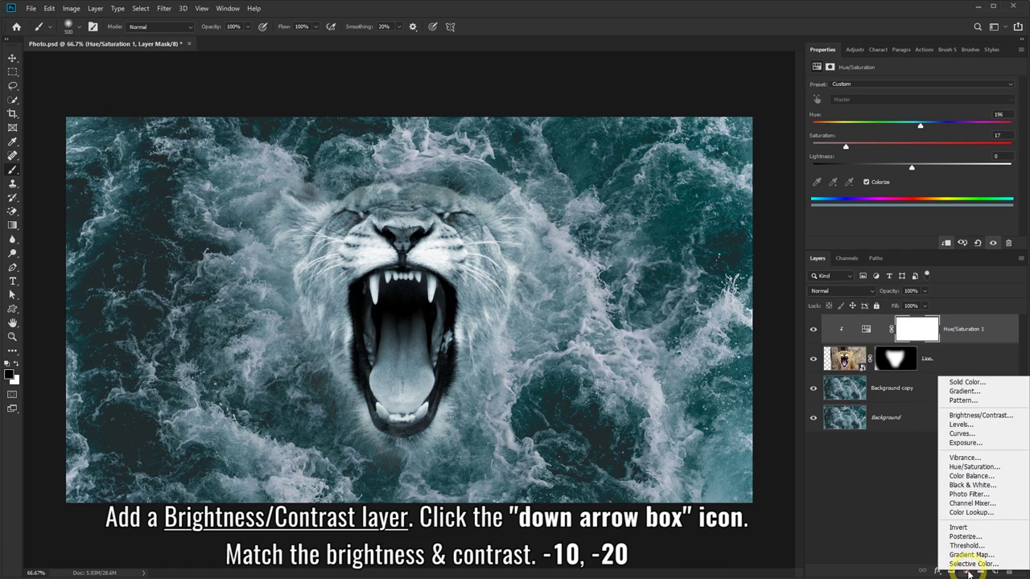
{"action": "left_click", "coordinate": [969, 417]}
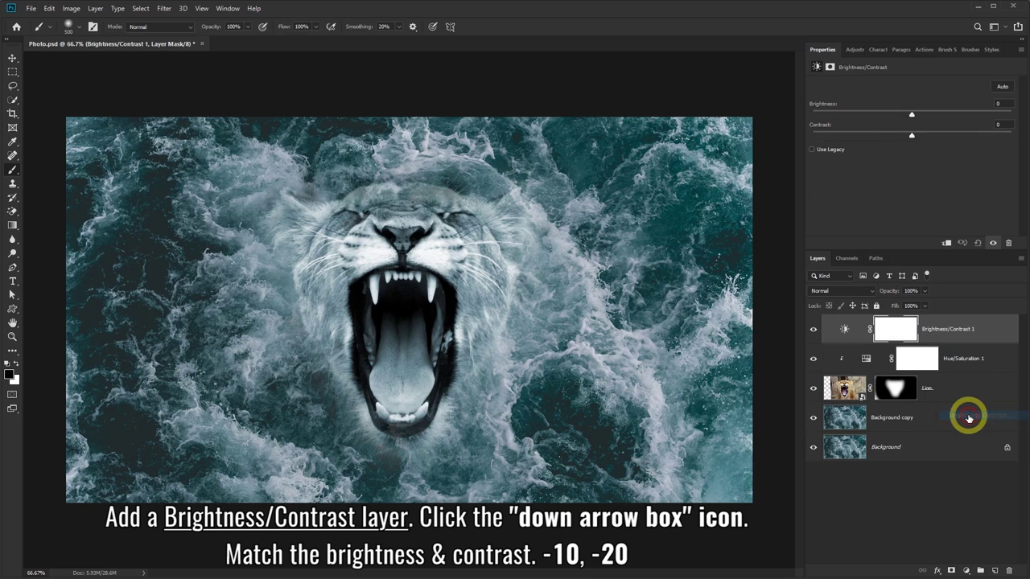
{"action": "left_click", "coordinate": [946, 246]}
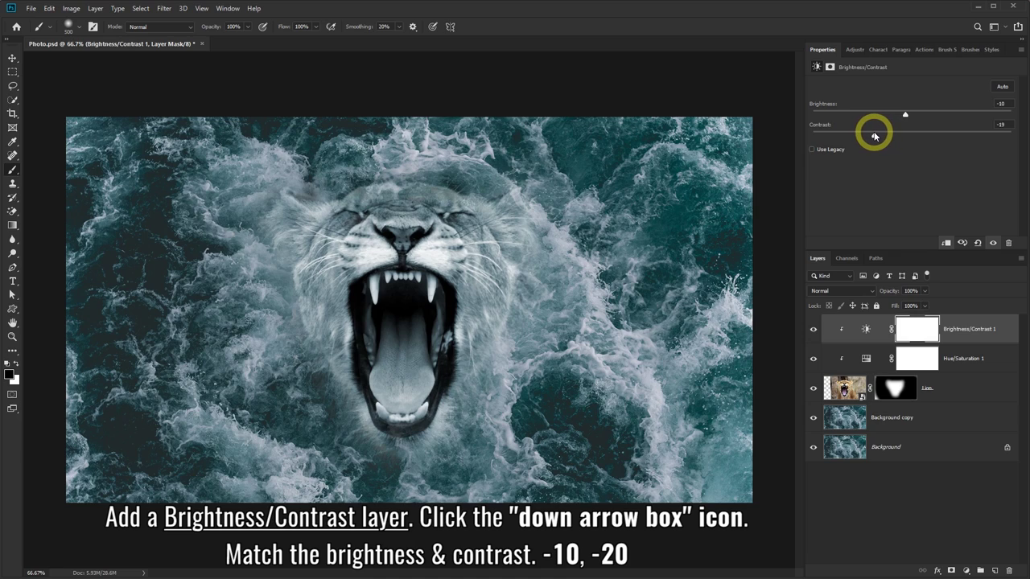
{"action": "left_click", "coordinate": [814, 330]}
{"action": "left_click", "coordinate": [815, 330]}
{"action": "left_click", "coordinate": [814, 330]}
{"action": "left_click", "coordinate": [815, 330]}
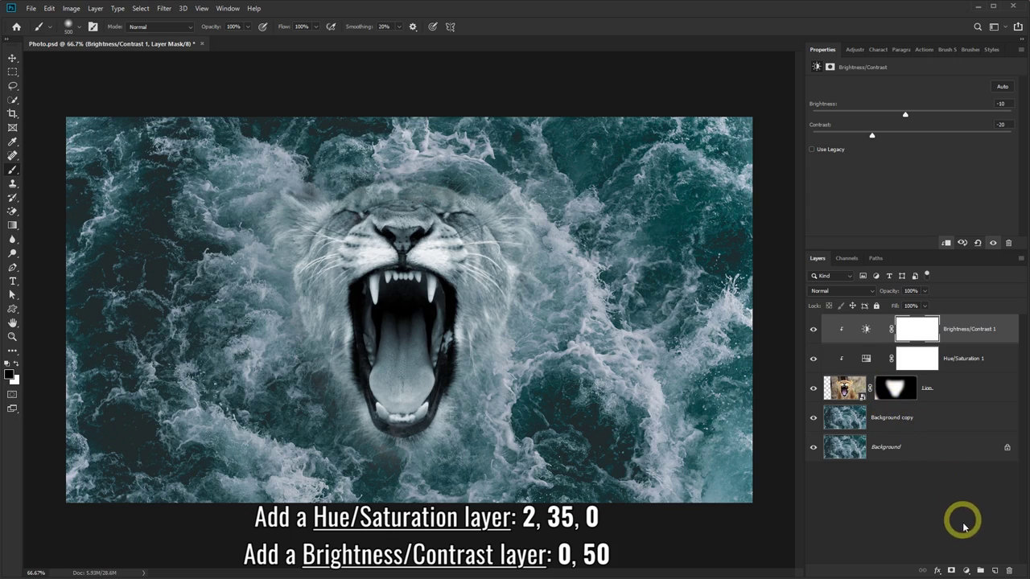
Step: Add an unclipped Hue/Saturation layer set to Hue +2, Saturation +35
{"action": "left_click", "coordinate": [968, 570]}
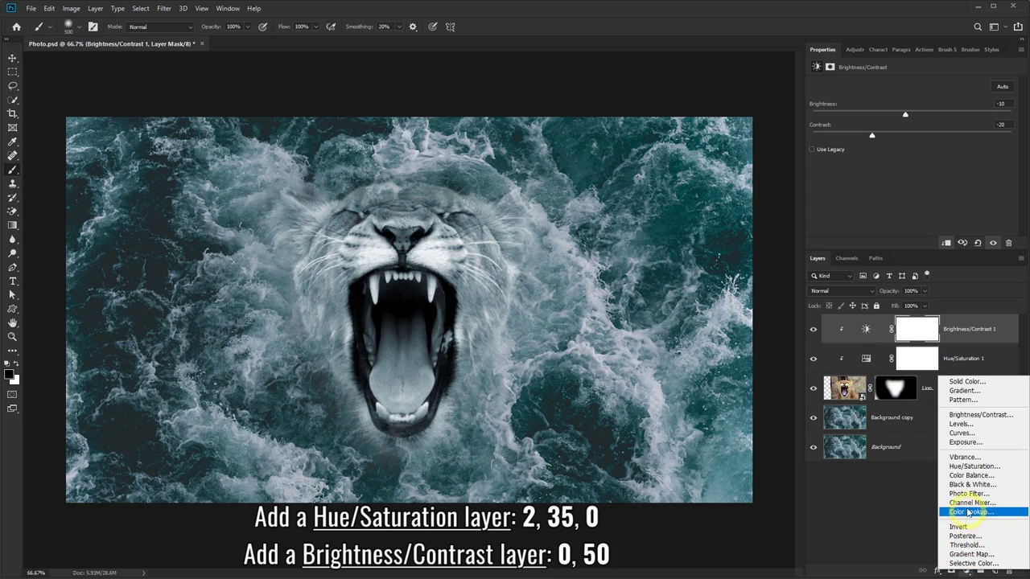
{"action": "left_click", "coordinate": [969, 468]}
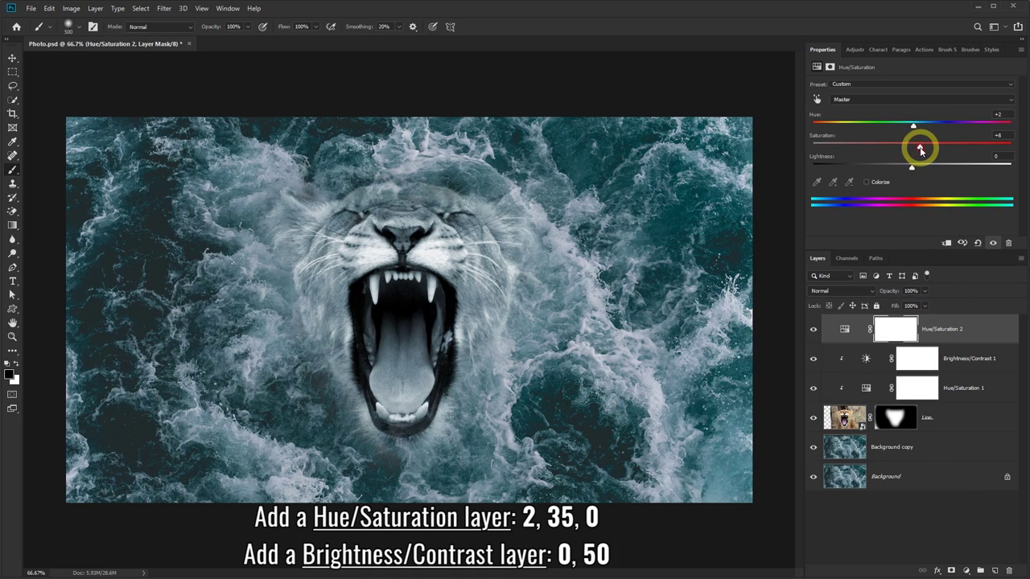
{"action": "left_click_drag", "start_coordinate": [928, 150], "coordinate": [944, 150]}
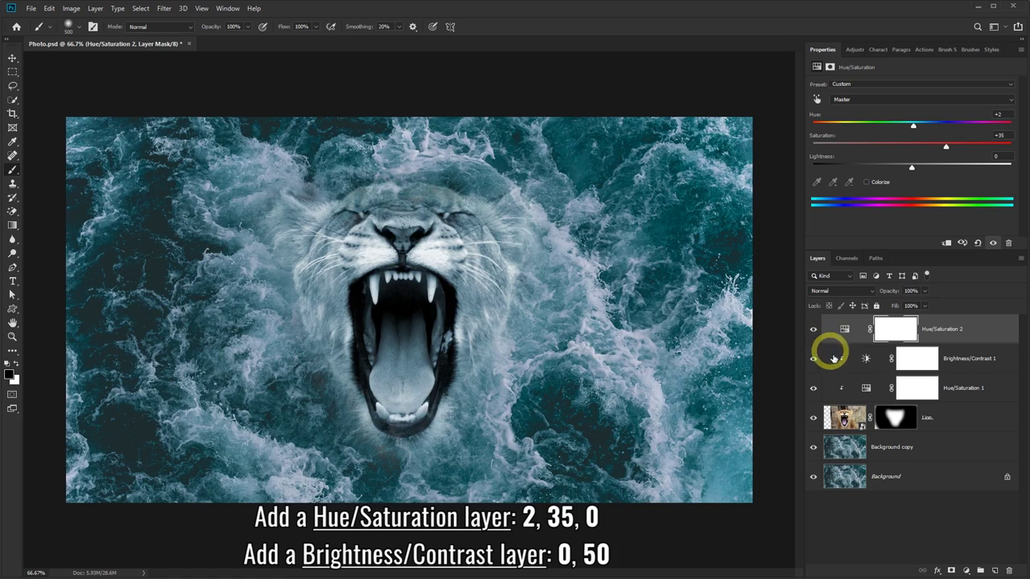
Step: Add a whole-image Brightness/Contrast layer with Contrast 50 and toggle it to compare
{"action": "left_click", "coordinate": [967, 570]}
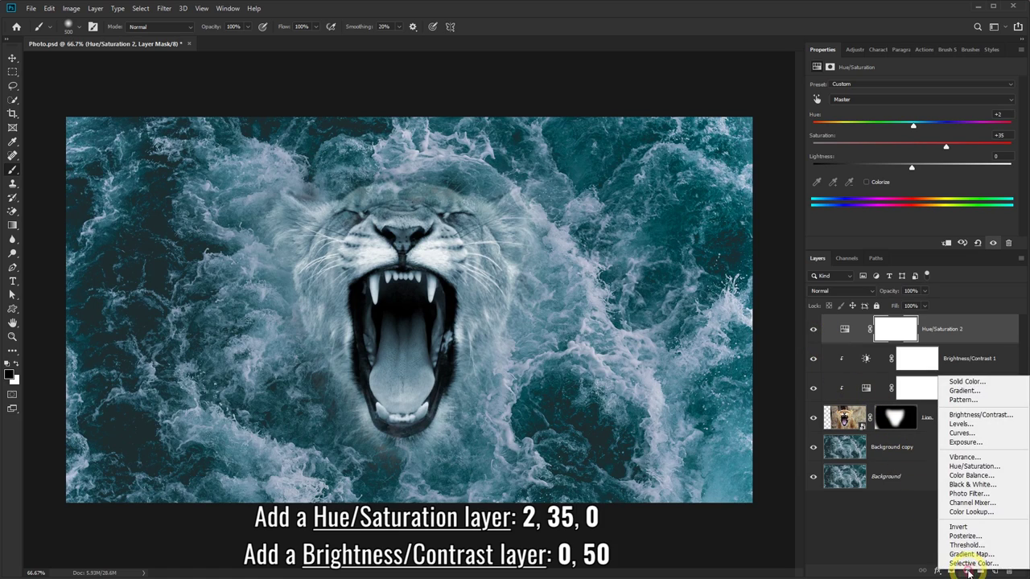
{"action": "left_click", "coordinate": [988, 419]}
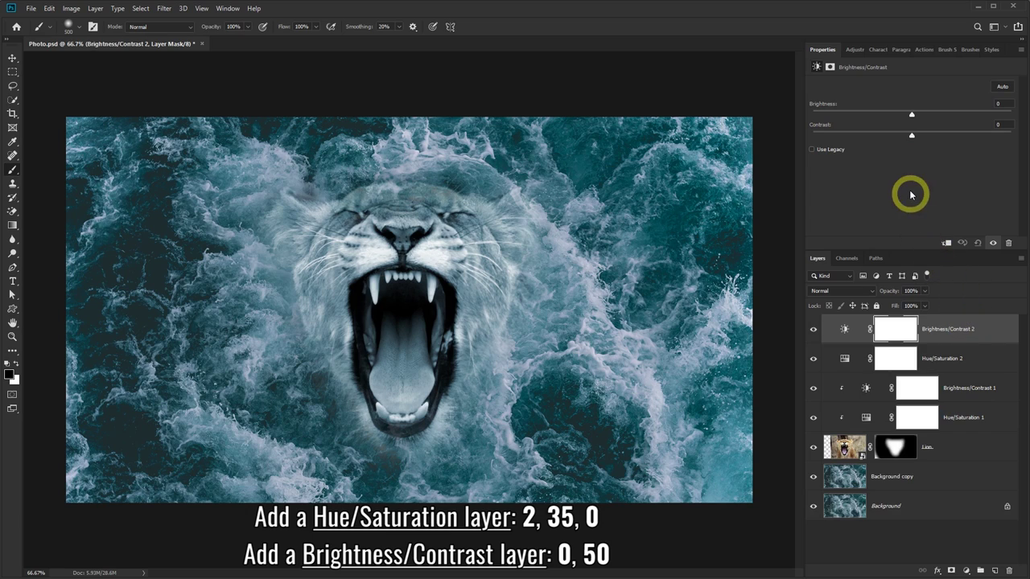
{"action": "left_click_drag", "start_coordinate": [911, 135], "coordinate": [942, 137]}
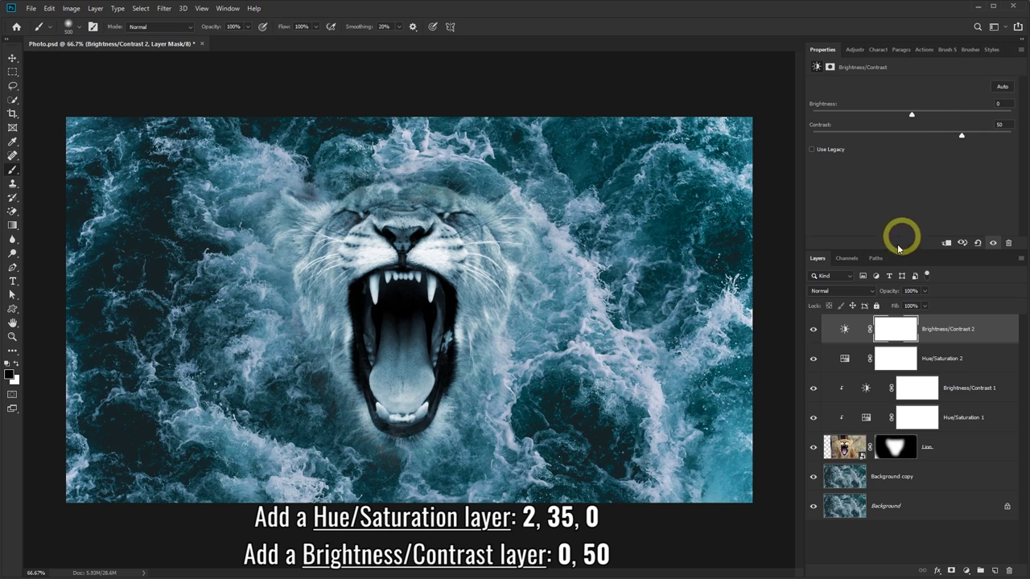
{"action": "left_click", "coordinate": [812, 329]}
{"action": "left_click", "coordinate": [813, 330]}
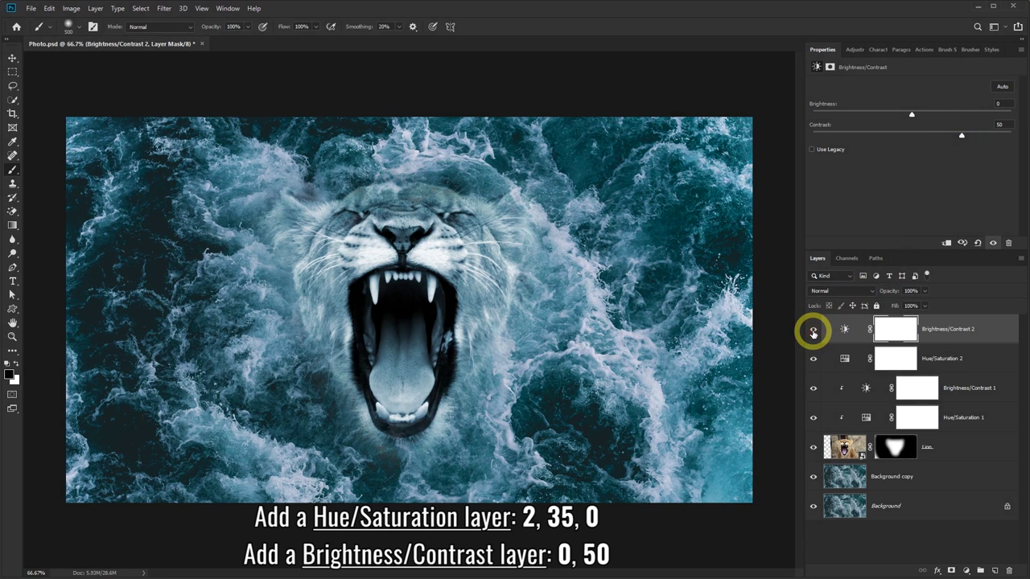
{"action": "left_click", "coordinate": [813, 330]}
{"action": "left_click", "coordinate": [813, 330]}
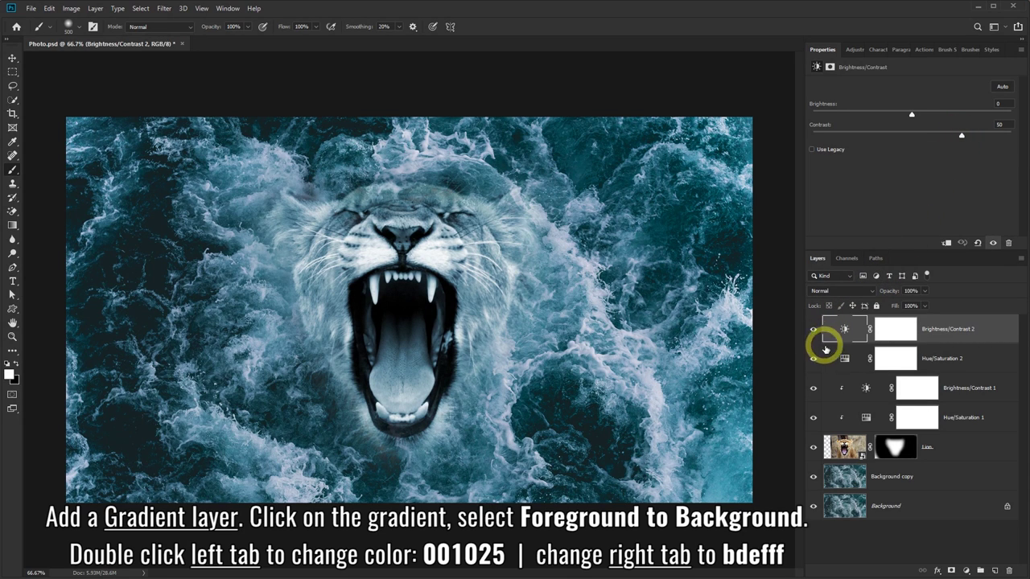
Step: Add a gradient fill layer using the Foreground to Background preset
{"action": "left_click", "coordinate": [967, 571]}
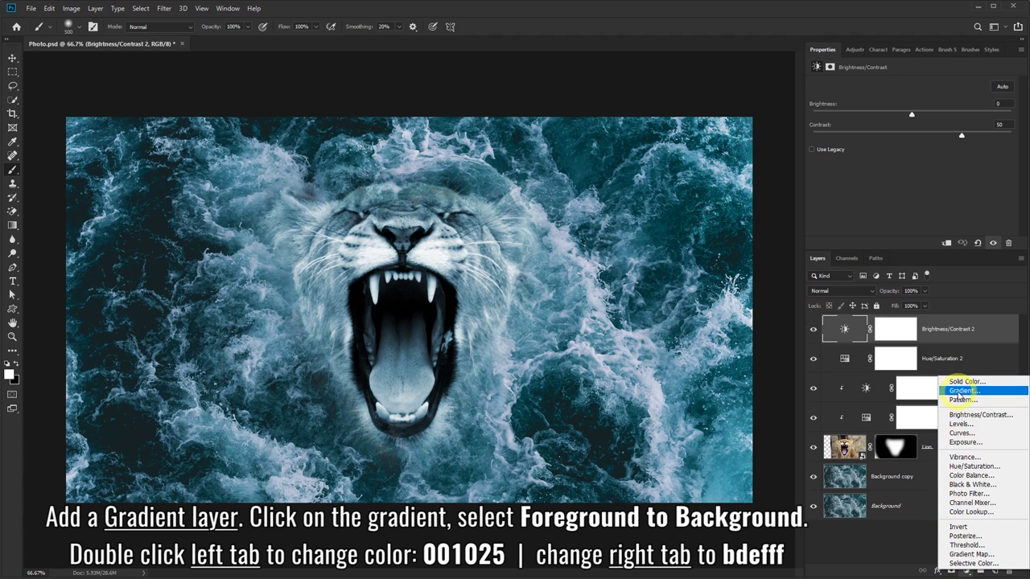
{"action": "left_click", "coordinate": [965, 391]}
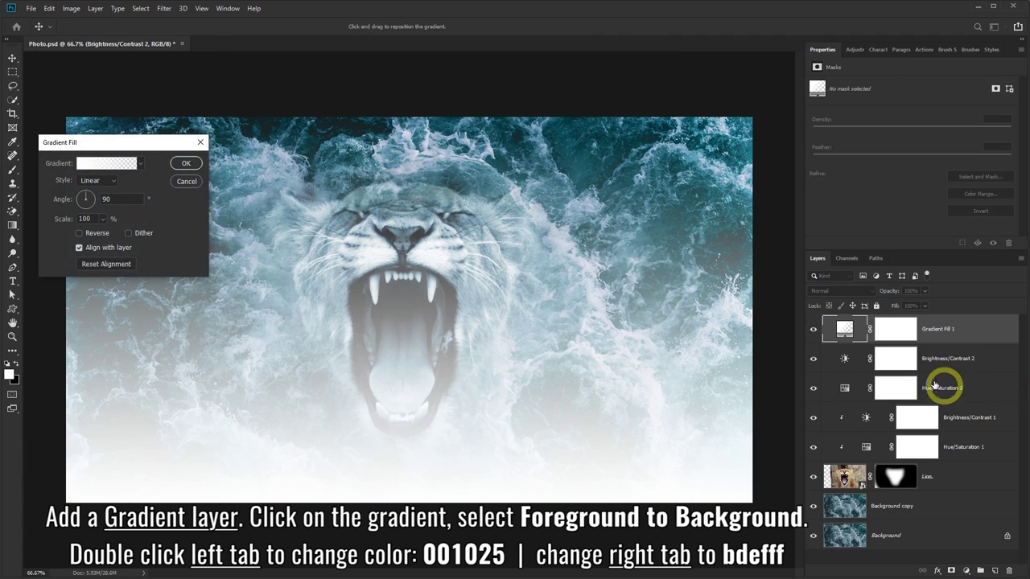
{"action": "left_click", "coordinate": [88, 164]}
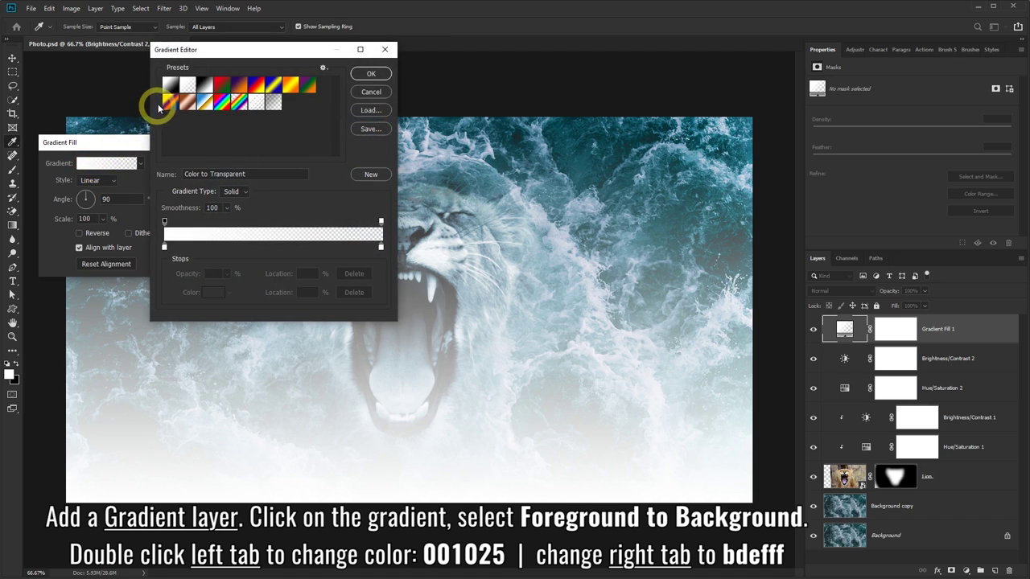
{"action": "left_click", "coordinate": [169, 85]}
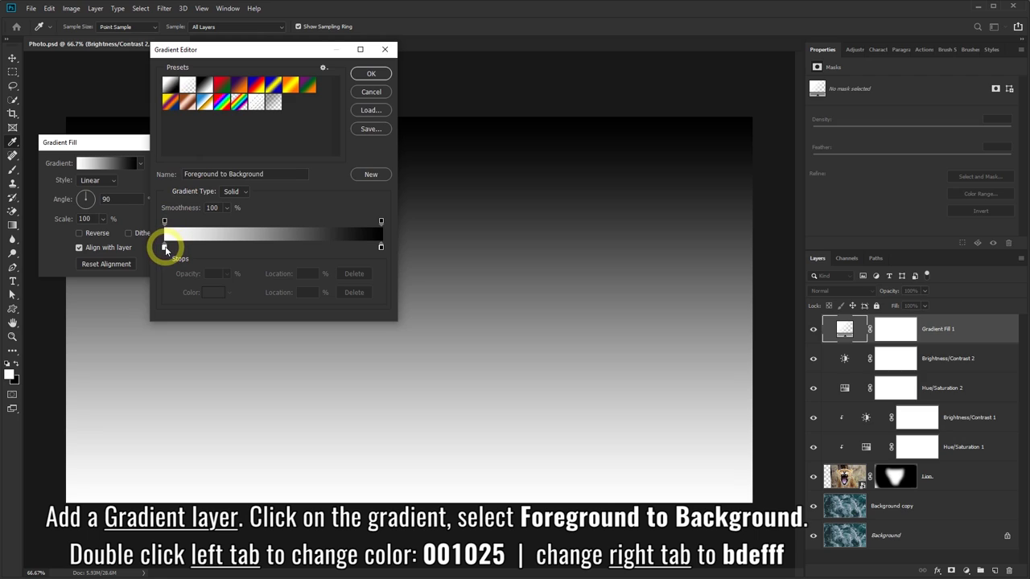
Step: Set the gradient's start stop to navy 001025 and end stop to pale cyan bdefff
{"action": "double_click", "coordinate": [165, 247]}
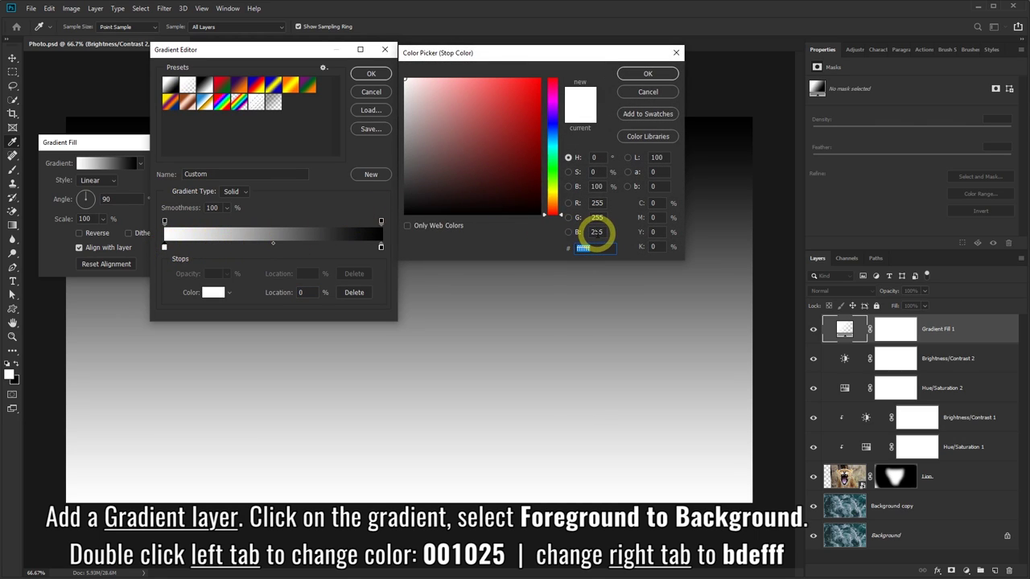
{"action": "type", "text": "0010"}
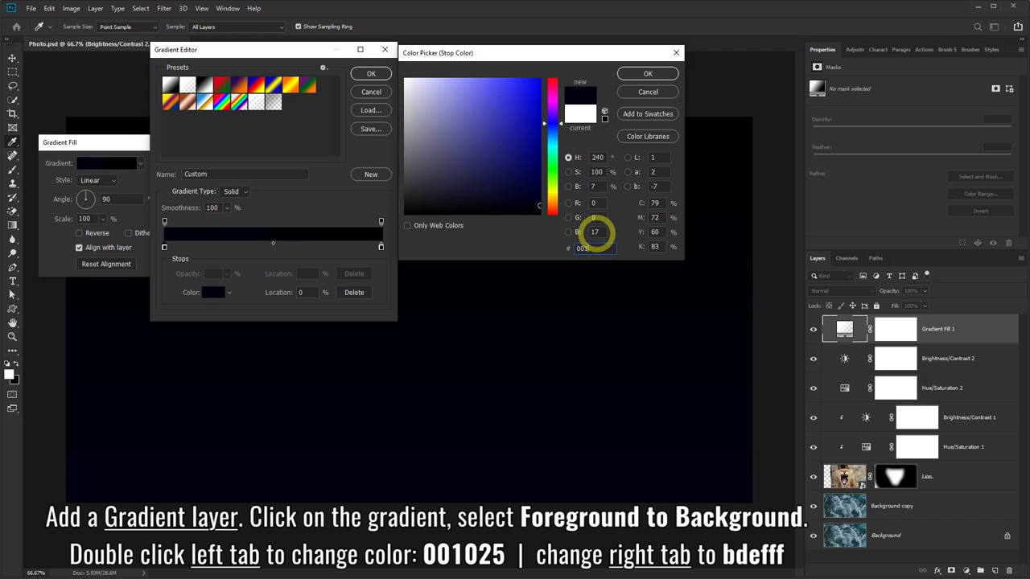
{"action": "type", "text": "25"}
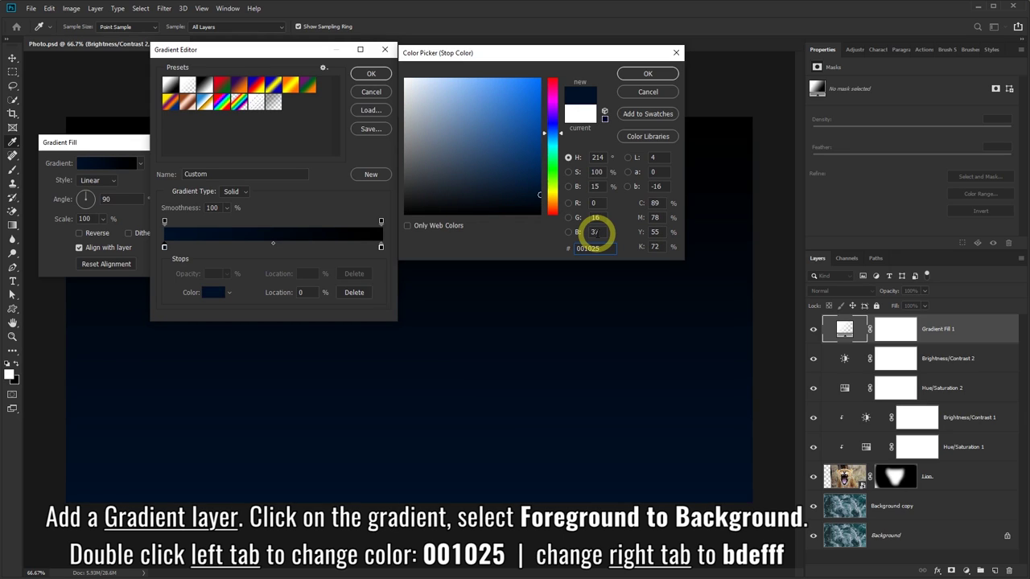
{"action": "left_click", "coordinate": [644, 74]}
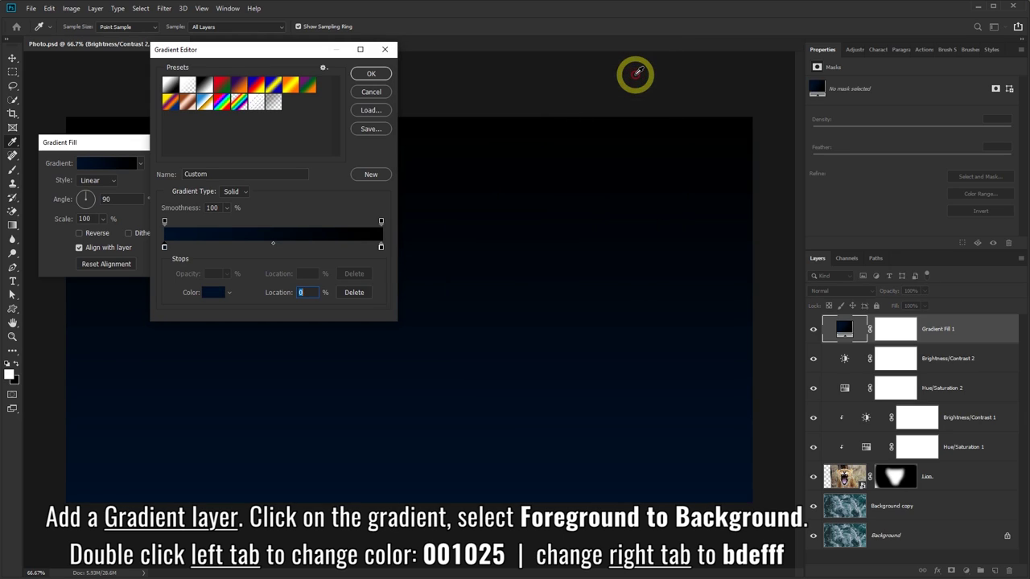
{"action": "left_click", "coordinate": [380, 247]}
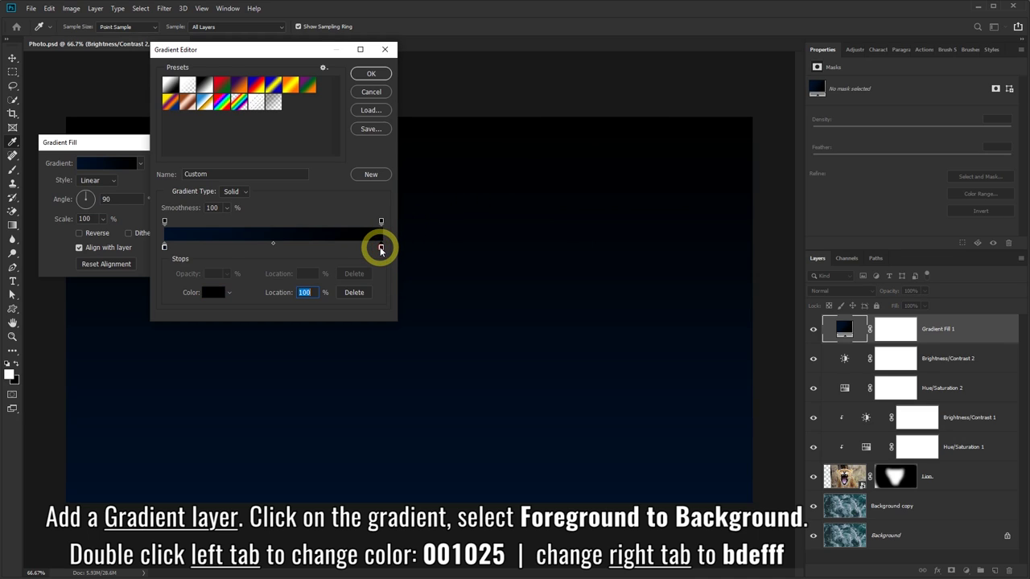
{"action": "left_click", "coordinate": [211, 293]}
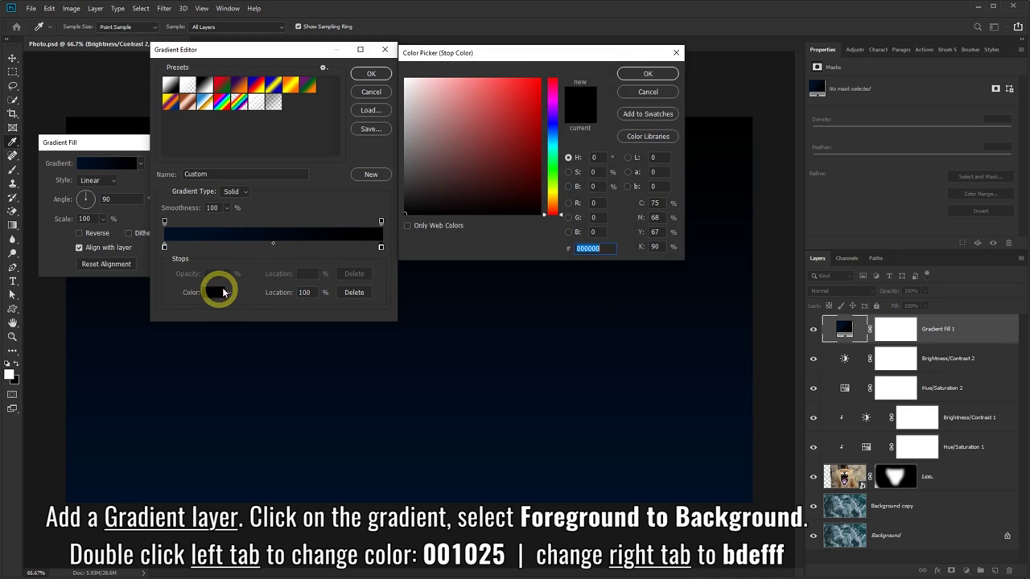
{"action": "type", "text": "bd"}
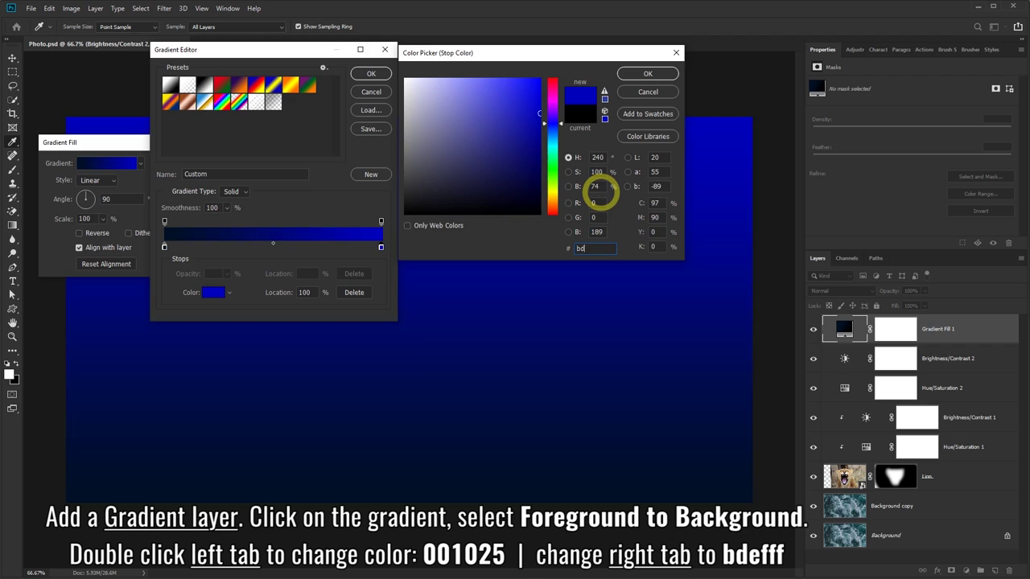
{"action": "type", "text": "effff"}
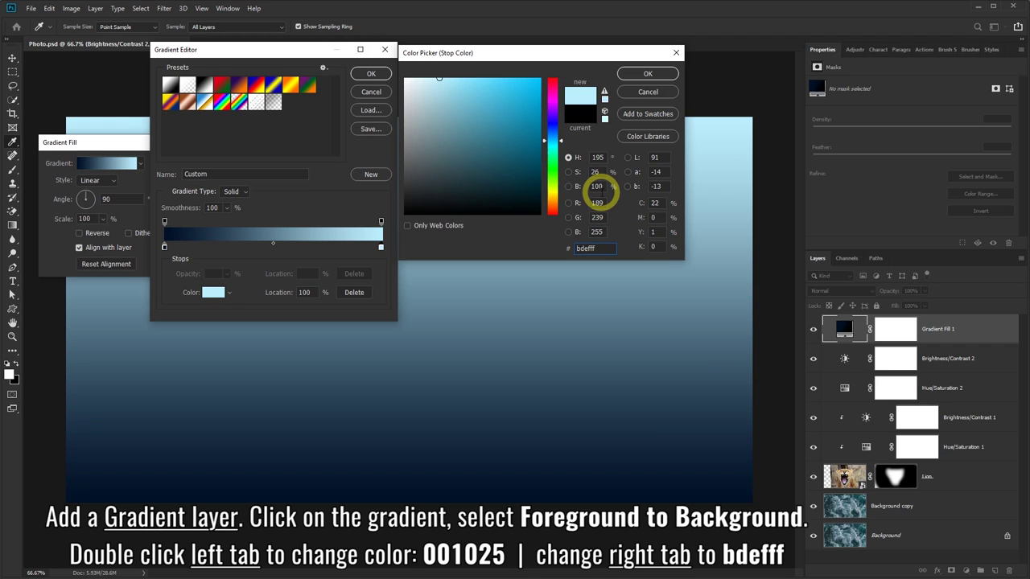
{"action": "left_click", "coordinate": [635, 75]}
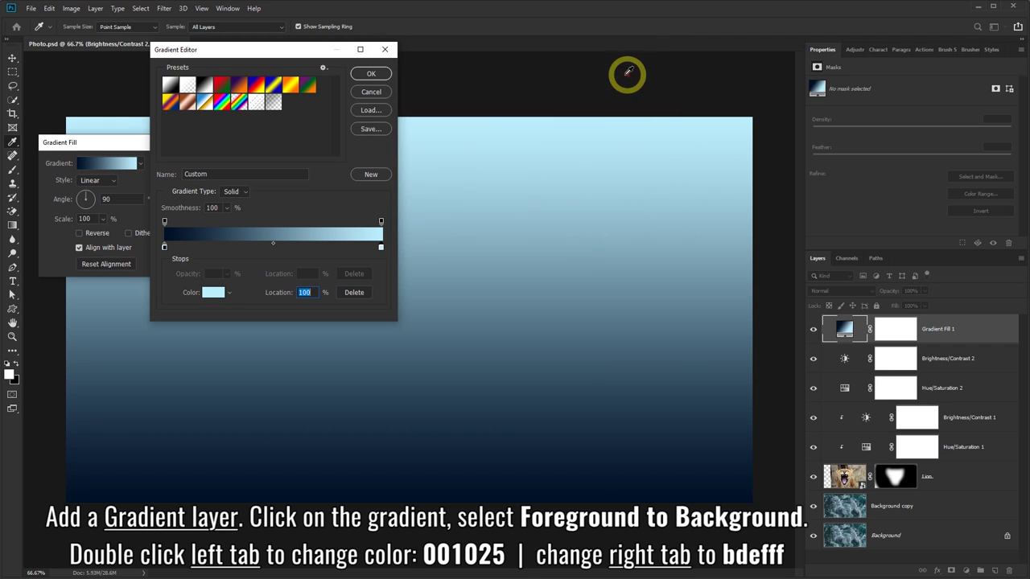
Step: Accept the gradient colours and keep the fill Linear at a 90° angle
{"action": "left_click", "coordinate": [371, 74]}
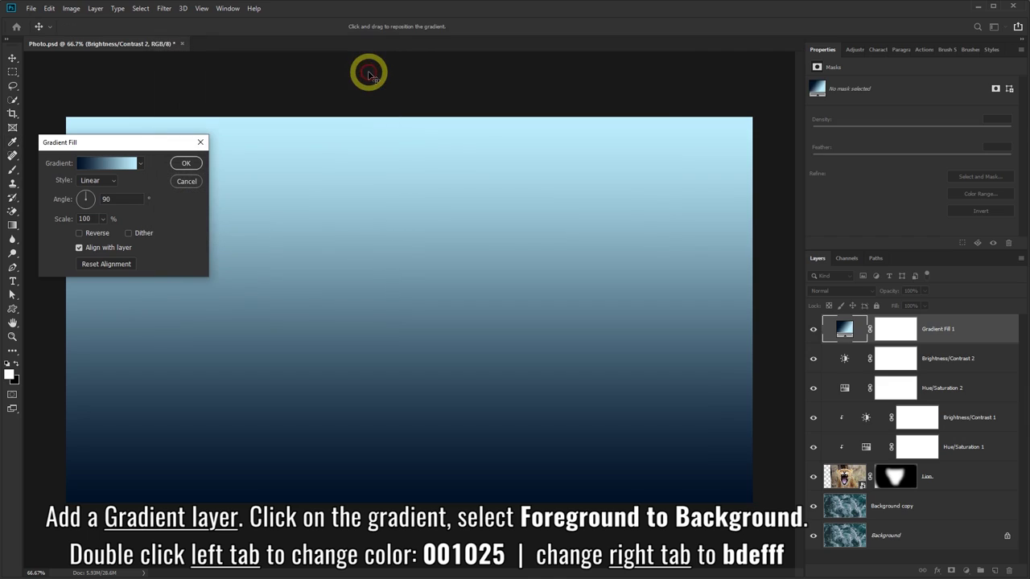
{"action": "left_click", "coordinate": [103, 183]}
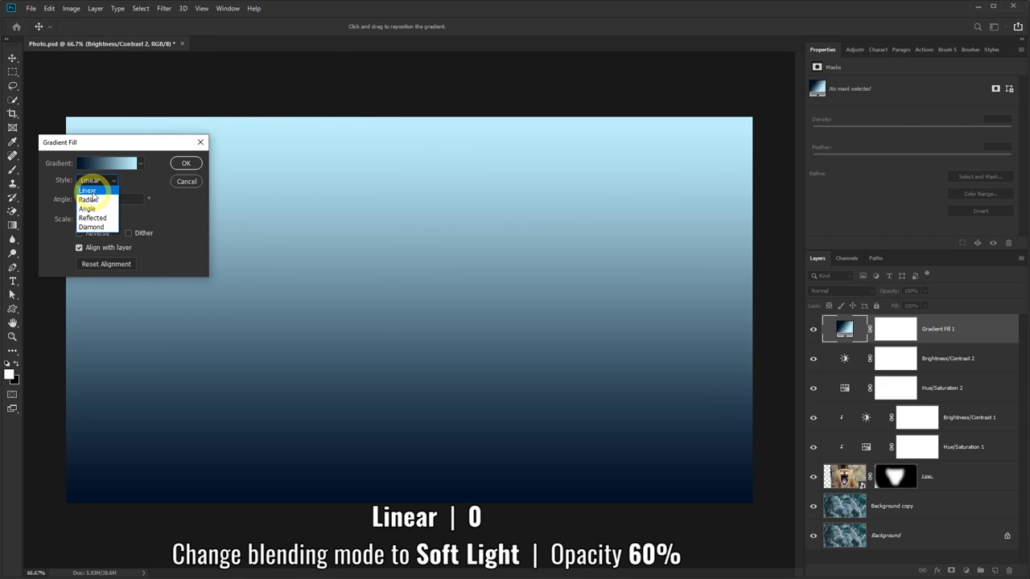
{"action": "left_click", "coordinate": [90, 191]}
{"action": "left_click", "coordinate": [106, 199]}
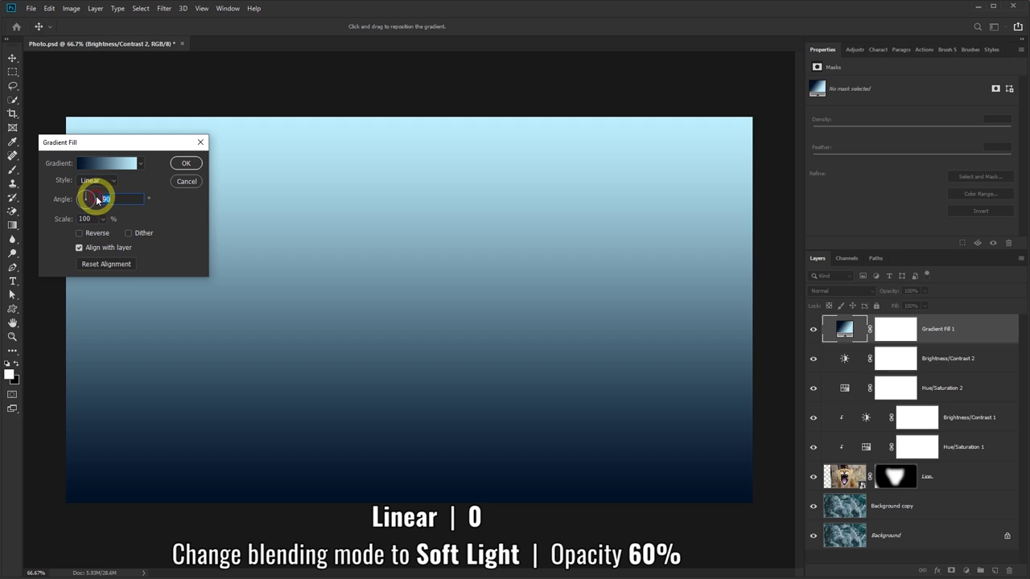
{"action": "type", "text": "0"}
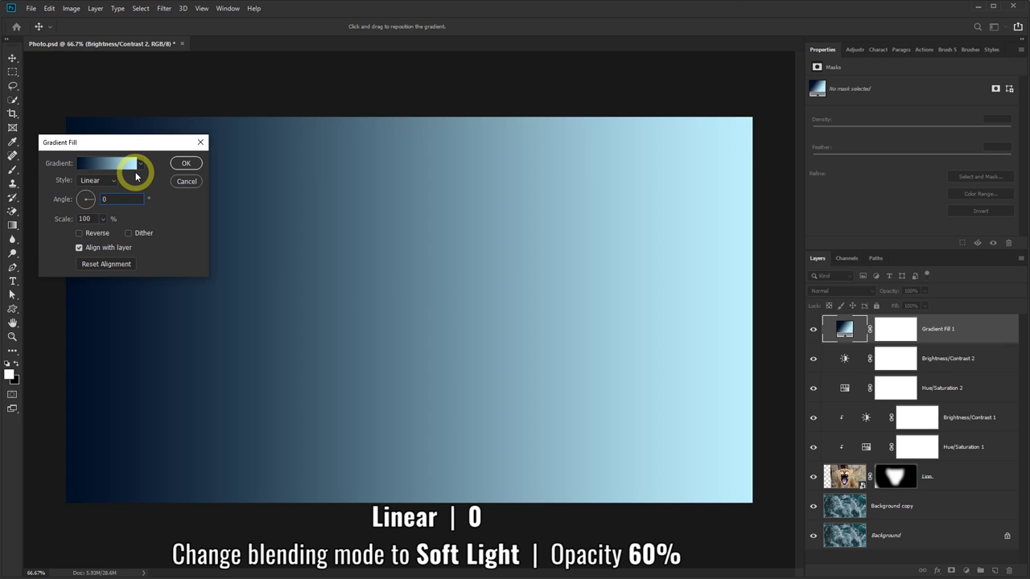
{"action": "left_click", "coordinate": [184, 164]}
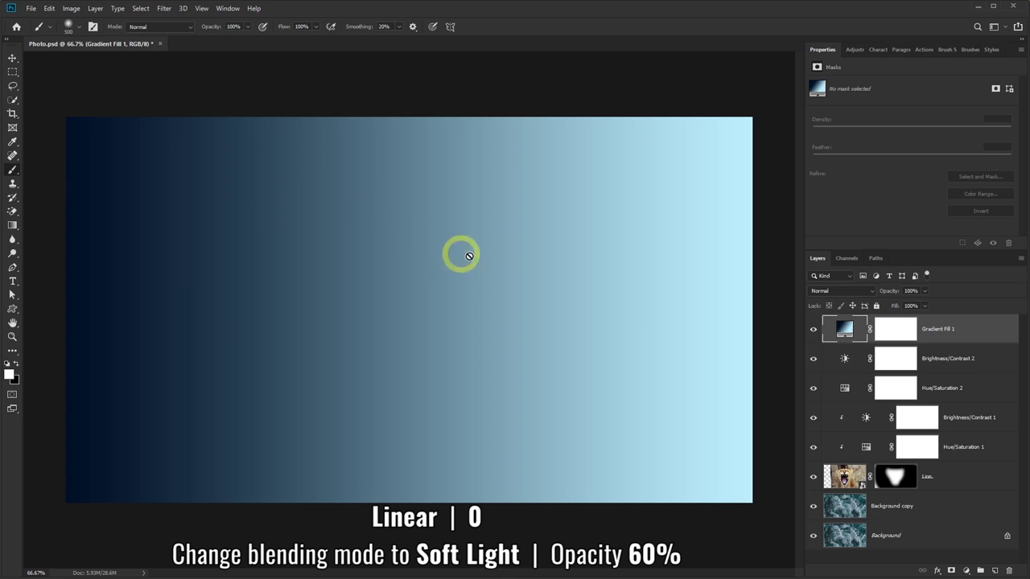
Step: Blend Gradient Fill 1 in Soft Light at 60% opacity and toggle it to compare
{"action": "left_click", "coordinate": [867, 291]}
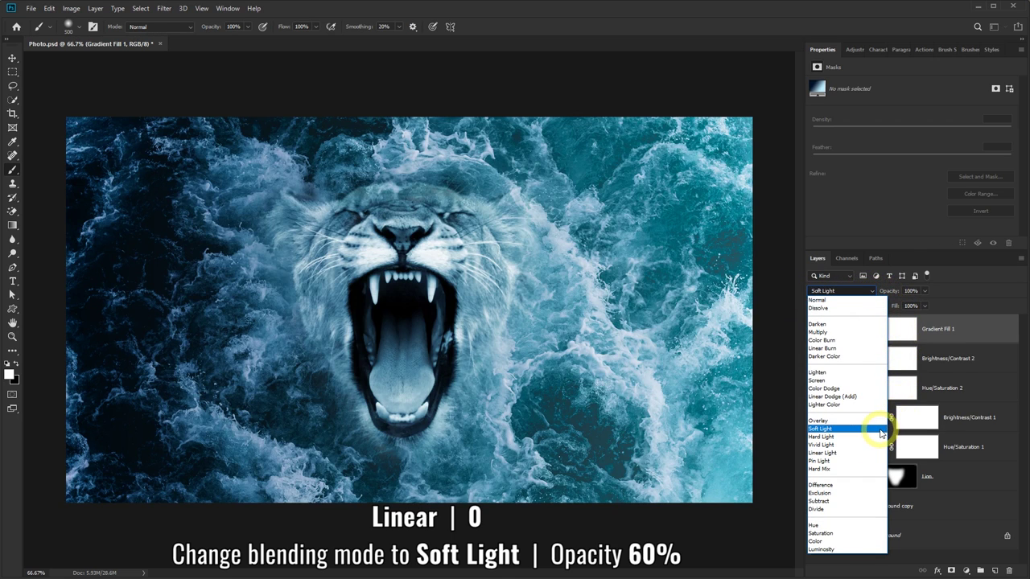
{"action": "left_click", "coordinate": [881, 432]}
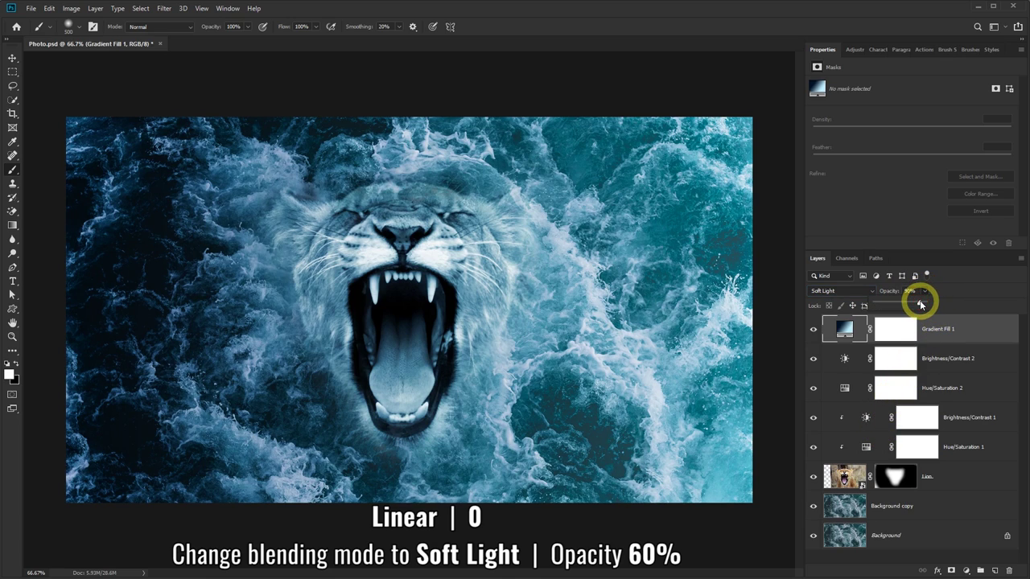
{"action": "left_click_drag", "start_coordinate": [912, 304], "coordinate": [909, 304]}
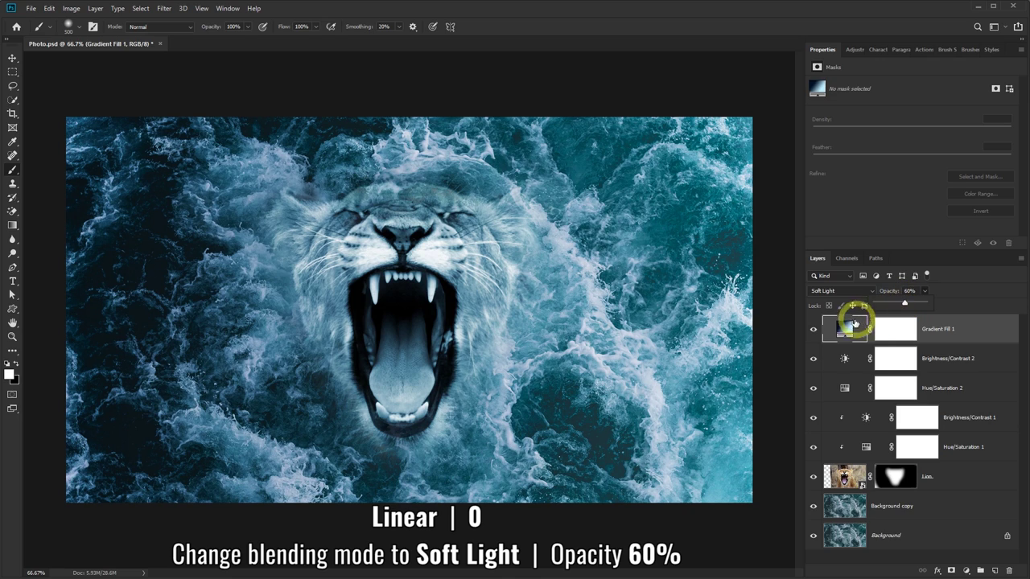
{"action": "left_click", "coordinate": [813, 330]}
{"action": "left_click", "coordinate": [814, 330]}
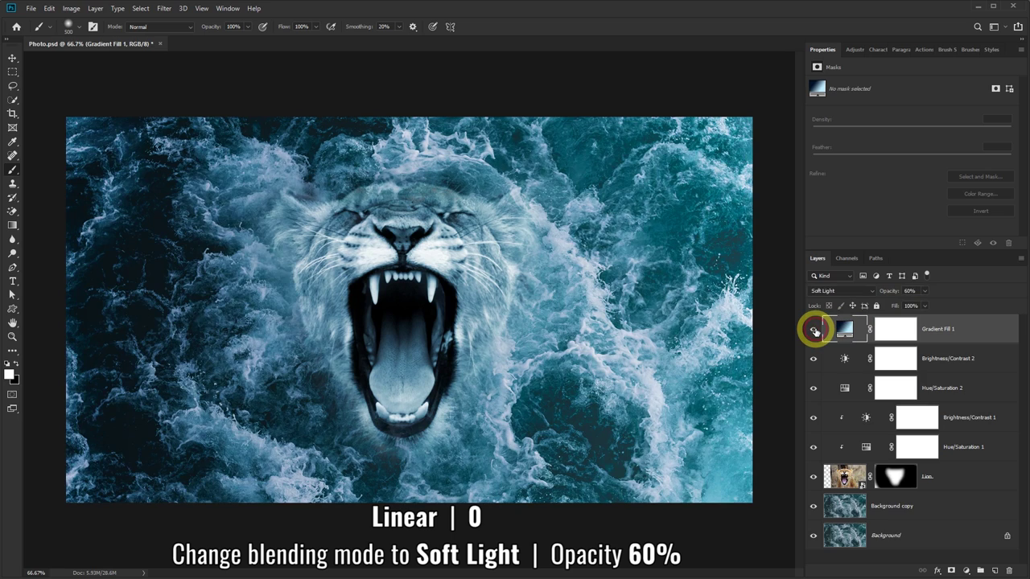
{"action": "left_click", "coordinate": [814, 330]}
{"action": "left_click", "coordinate": [815, 330]}
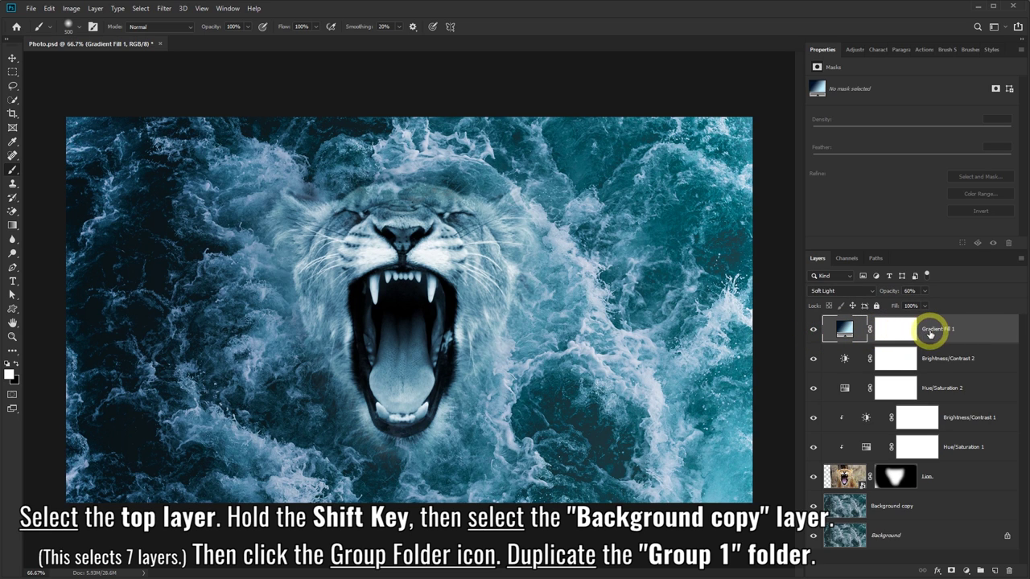
Step: Group the seven layers from Gradient Fill 1 to Background copy, duplicate Group 1, and merge the copy
{"action": "left_click", "coordinate": [950, 506], "text": "shift"}
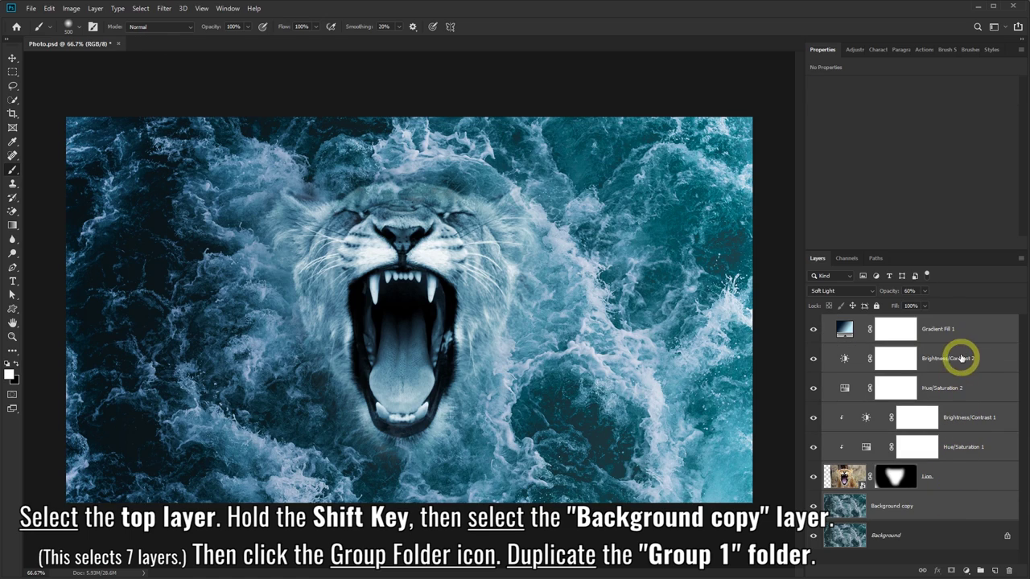
{"action": "left_click", "coordinate": [981, 571]}
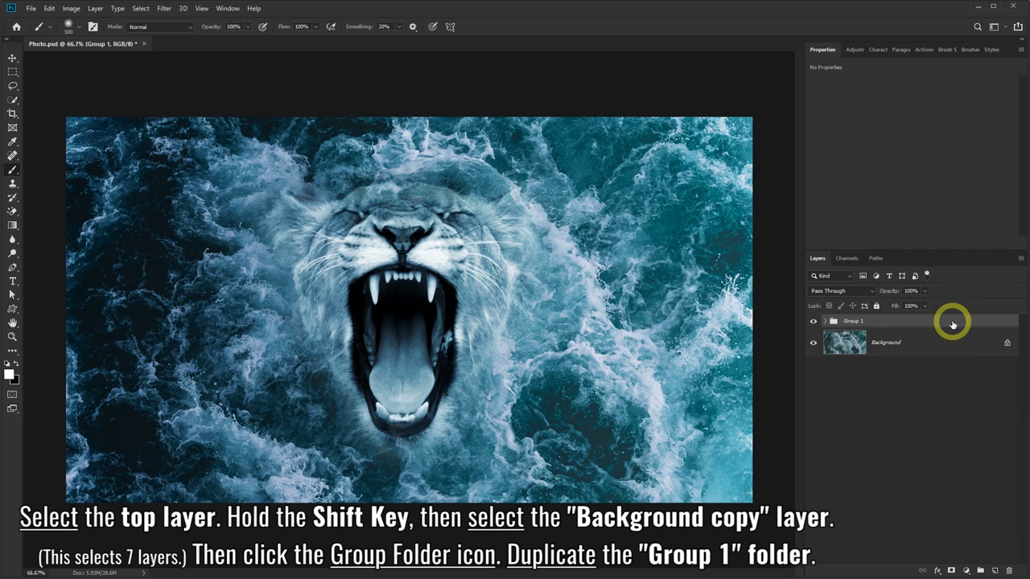
{"action": "left_click_drag", "start_coordinate": [952, 325], "coordinate": [996, 568]}
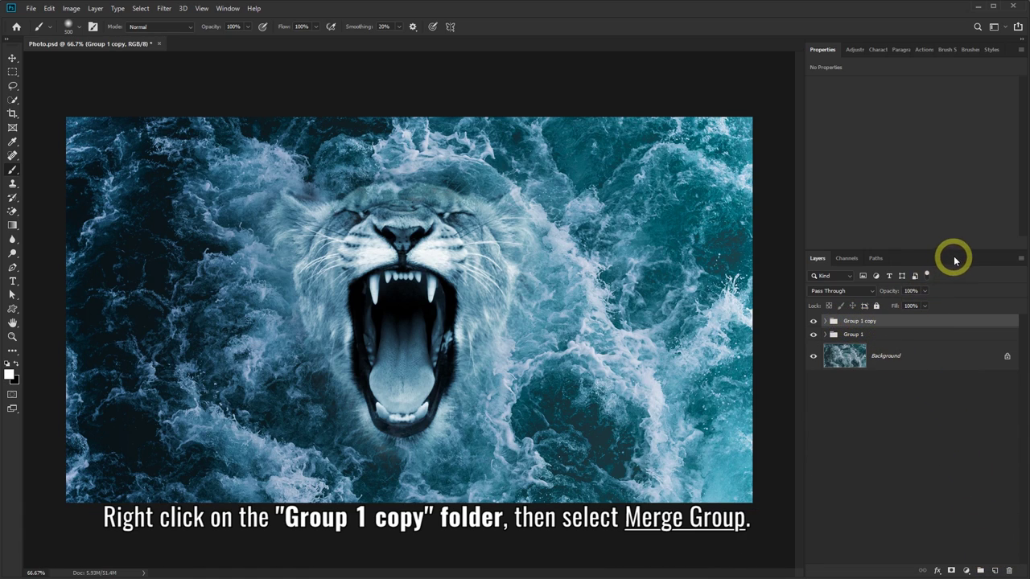
{"action": "left_click_drag", "start_coordinate": [956, 251], "coordinate": [959, 408]}
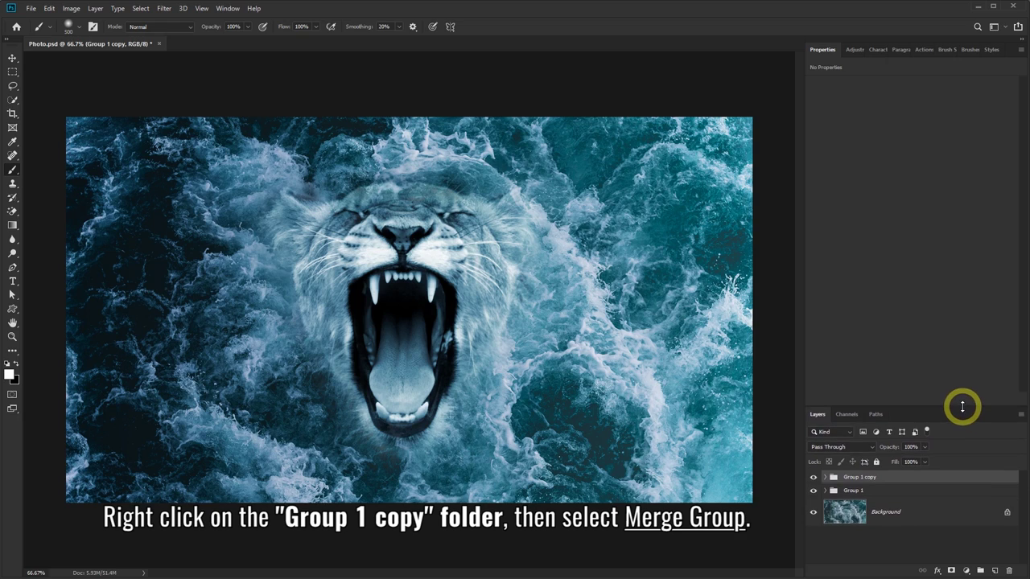
{"action": "right_click", "coordinate": [949, 478]}
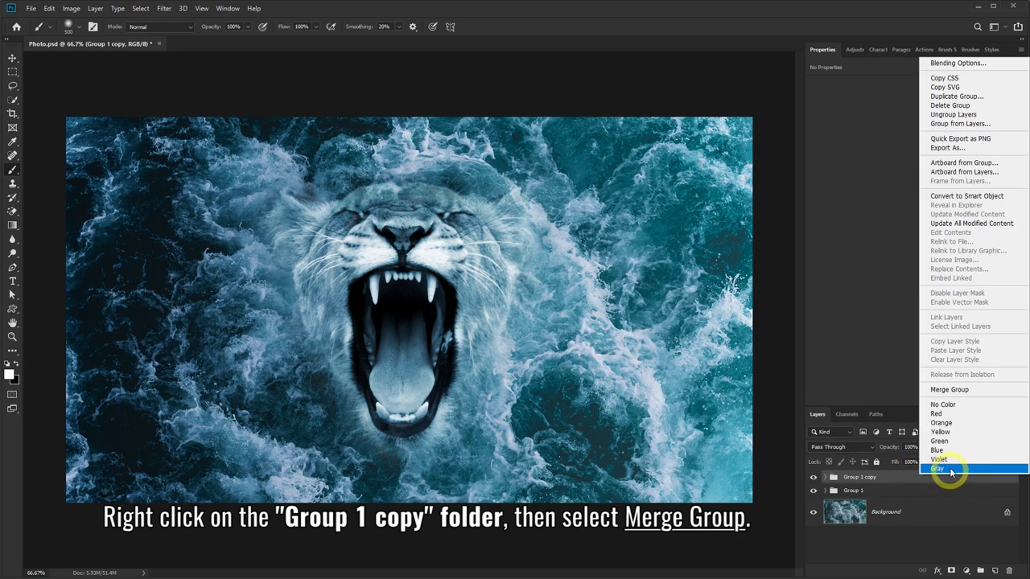
{"action": "left_click", "coordinate": [961, 391]}
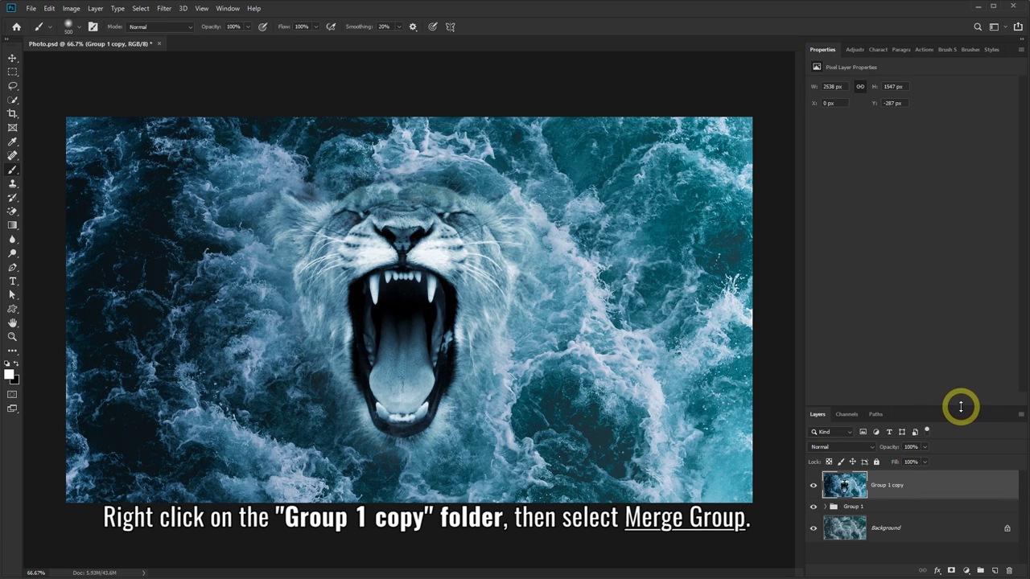
Step: Dodge the lion's right eye in Shadows range at size 200, 0% hardness, 10% exposure
{"action": "left_click_drag", "start_coordinate": [961, 407], "coordinate": [961, 280]}
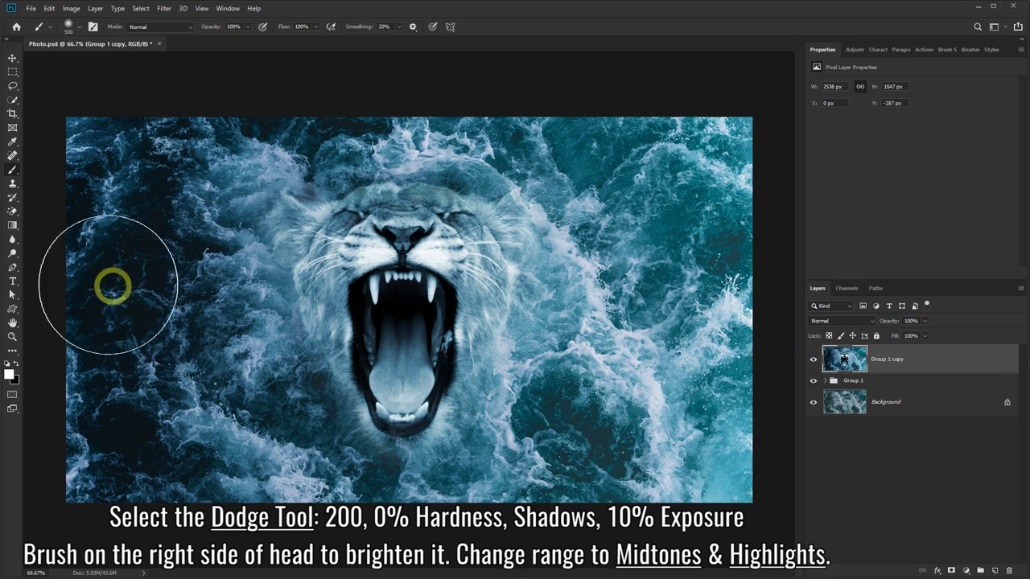
{"action": "left_click", "coordinate": [15, 257]}
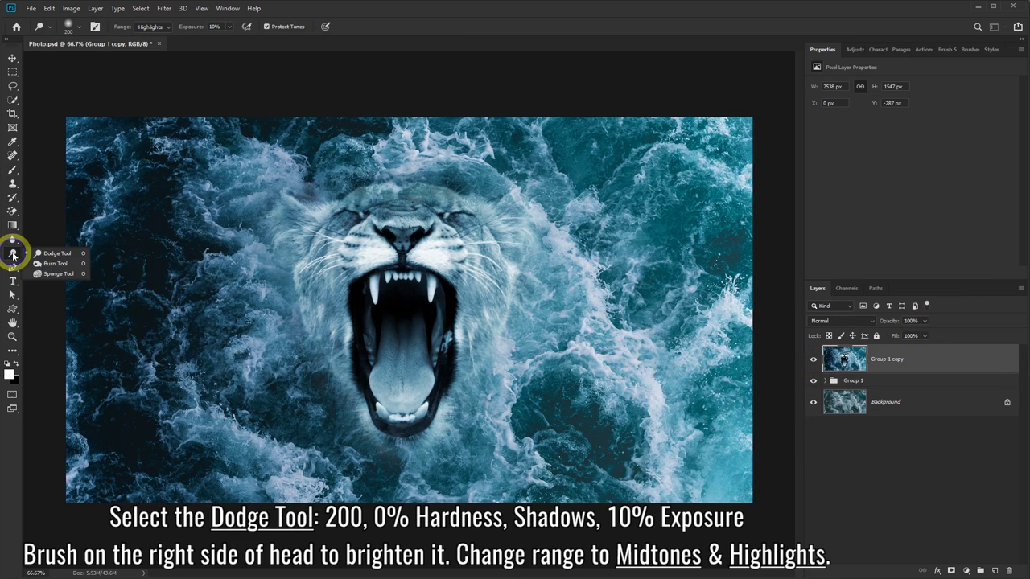
{"action": "left_click", "coordinate": [57, 257]}
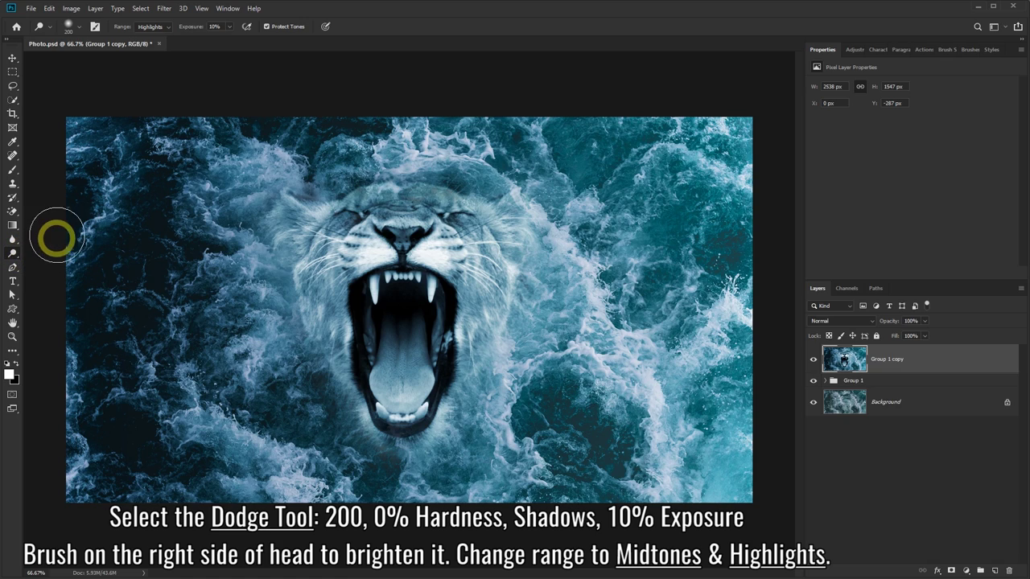
{"action": "left_click", "coordinate": [80, 31]}
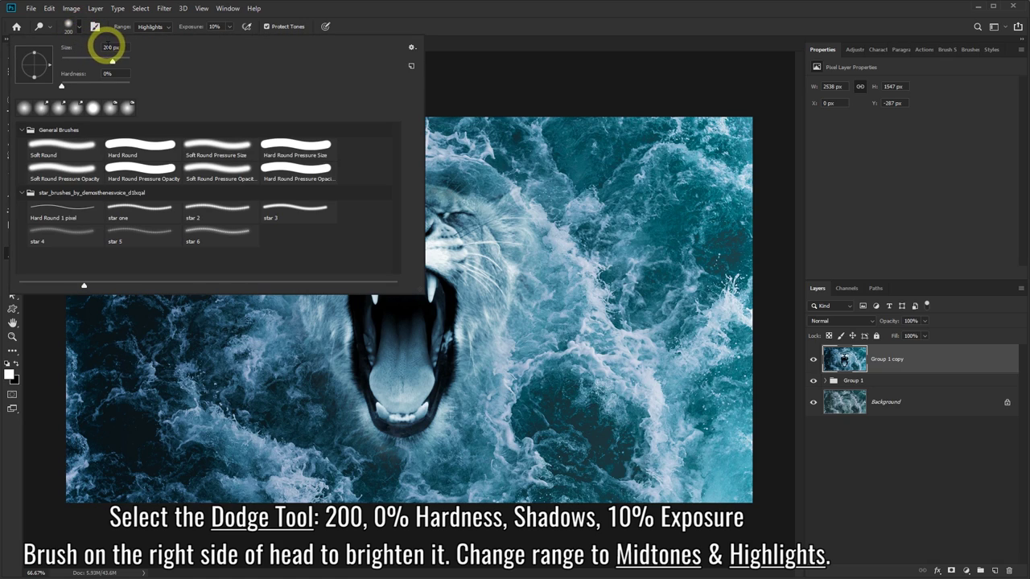
{"action": "left_click", "coordinate": [357, 7]}
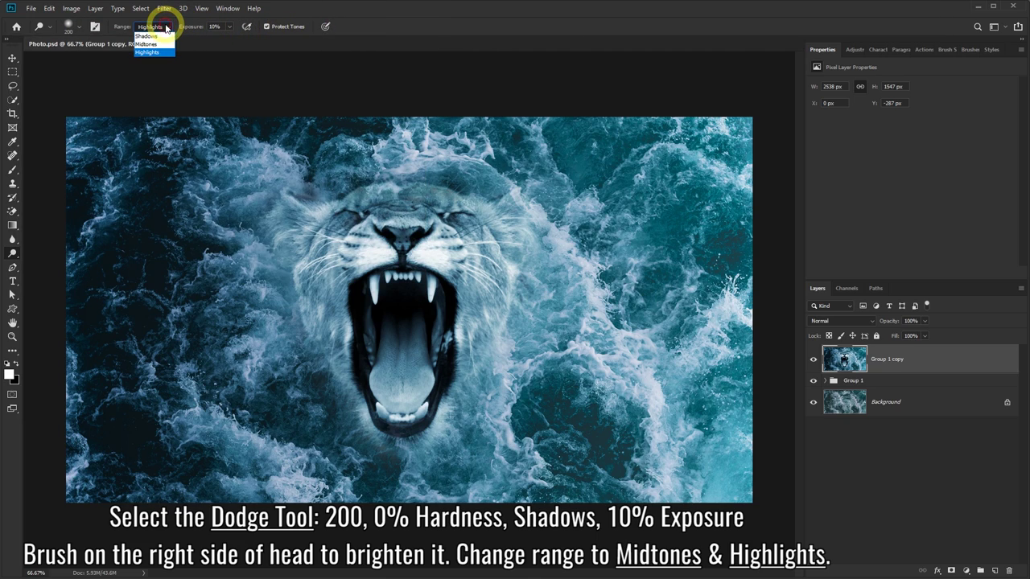
{"action": "left_click", "coordinate": [149, 37]}
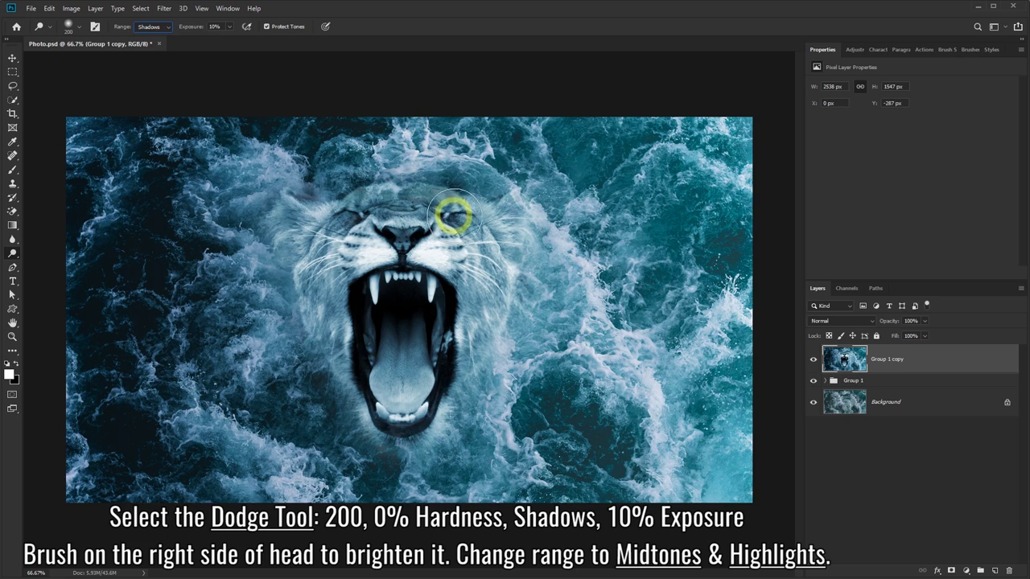
{"action": "mouse_move", "coordinate": [456, 217]}
{"action": "left_mouse_down"}
{"action": "mouse_move", "coordinate": [443, 223]}
{"action": "mouse_move", "coordinate": [488, 297]}
{"action": "mouse_move", "coordinate": [448, 379]}
{"action": "mouse_move", "coordinate": [471, 252]}
{"action": "mouse_move", "coordinate": [437, 217]}
{"action": "mouse_move", "coordinate": [472, 350]}
{"action": "mouse_move", "coordinate": [430, 407]}
{"action": "left_mouse_up"}
Step: Dodge the right cheek fur in Midtones, then Highlights, and compare before and after
{"action": "left_click", "coordinate": [156, 27]}
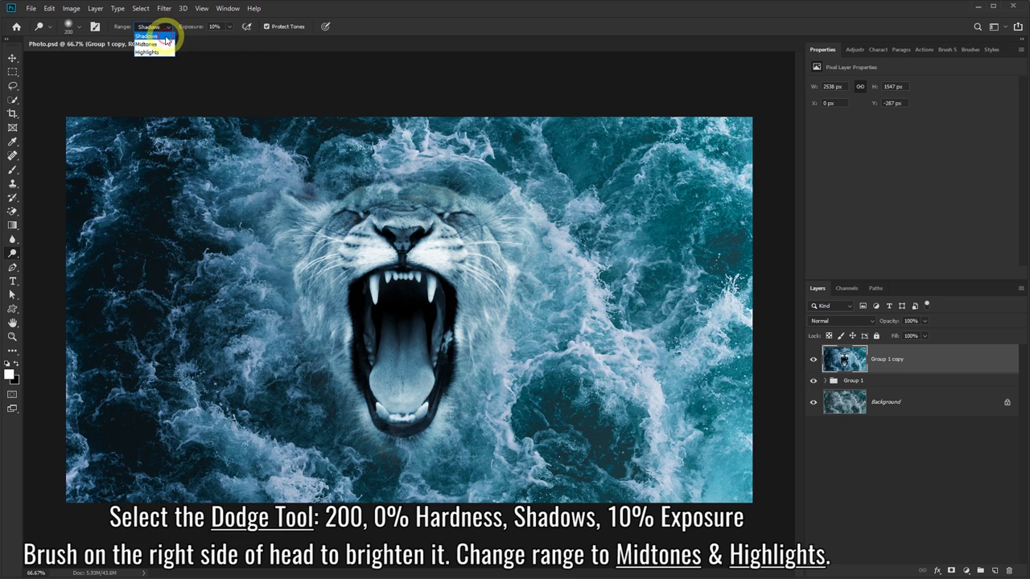
{"action": "left_click", "coordinate": [153, 44]}
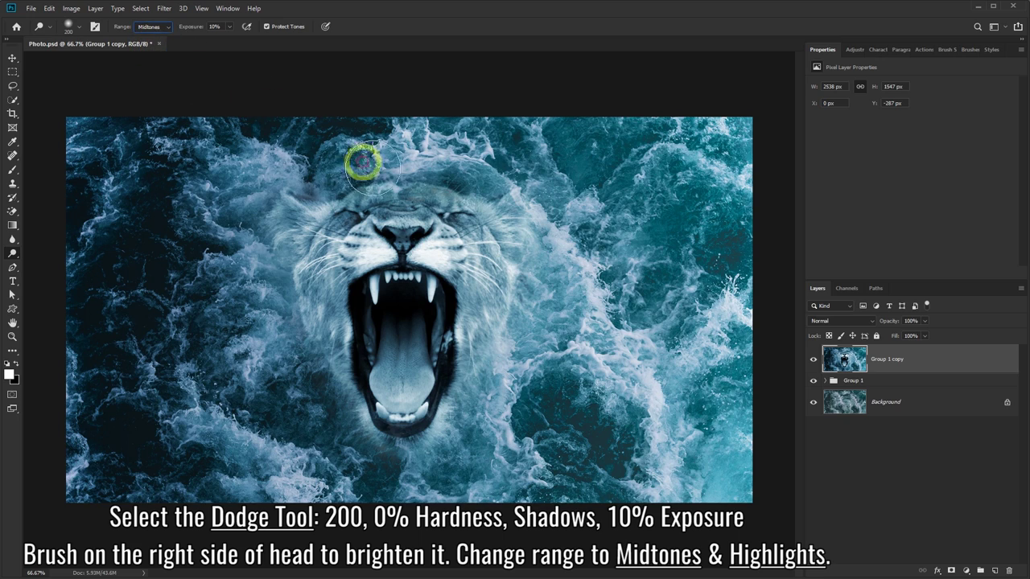
{"action": "mouse_move", "coordinate": [437, 218]}
{"action": "left_mouse_down"}
{"action": "mouse_move", "coordinate": [450, 226]}
{"action": "mouse_move", "coordinate": [477, 302]}
{"action": "mouse_move", "coordinate": [464, 362]}
{"action": "mouse_move", "coordinate": [478, 265]}
{"action": "mouse_move", "coordinate": [427, 223]}
{"action": "mouse_move", "coordinate": [476, 340]}
{"action": "mouse_move", "coordinate": [437, 421]}
{"action": "mouse_move", "coordinate": [459, 258]}
{"action": "mouse_move", "coordinate": [425, 211]}
{"action": "mouse_move", "coordinate": [463, 389]}
{"action": "left_mouse_up"}
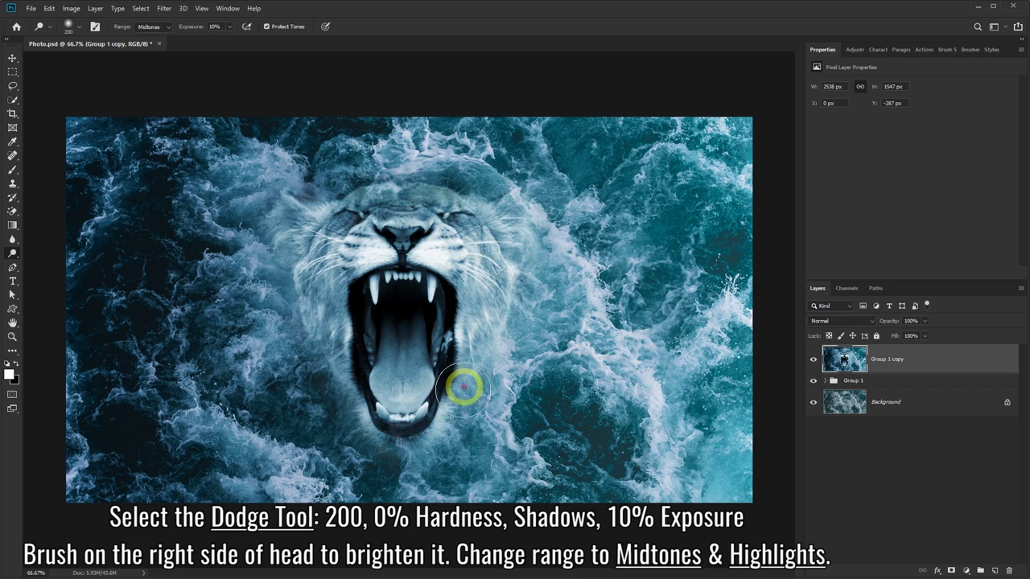
{"action": "left_click", "coordinate": [168, 29]}
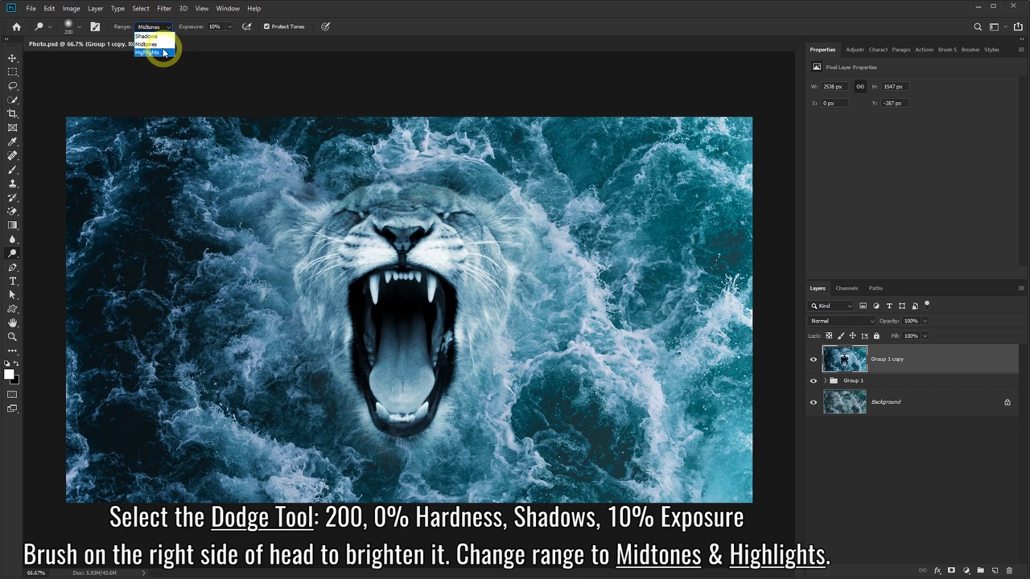
{"action": "mouse_move", "coordinate": [424, 221]}
{"action": "left_mouse_down"}
{"action": "mouse_move", "coordinate": [425, 211]}
{"action": "mouse_move", "coordinate": [477, 310]}
{"action": "mouse_move", "coordinate": [451, 391]}
{"action": "mouse_move", "coordinate": [458, 329]}
{"action": "mouse_move", "coordinate": [427, 202]}
{"action": "mouse_move", "coordinate": [475, 218]}
{"action": "mouse_move", "coordinate": [499, 292]}
{"action": "mouse_move", "coordinate": [460, 375]}
{"action": "mouse_move", "coordinate": [467, 207]}
{"action": "mouse_move", "coordinate": [453, 188]}
{"action": "mouse_move", "coordinate": [490, 295]}
{"action": "mouse_move", "coordinate": [467, 387]}
{"action": "mouse_move", "coordinate": [512, 325]}
{"action": "left_mouse_up"}
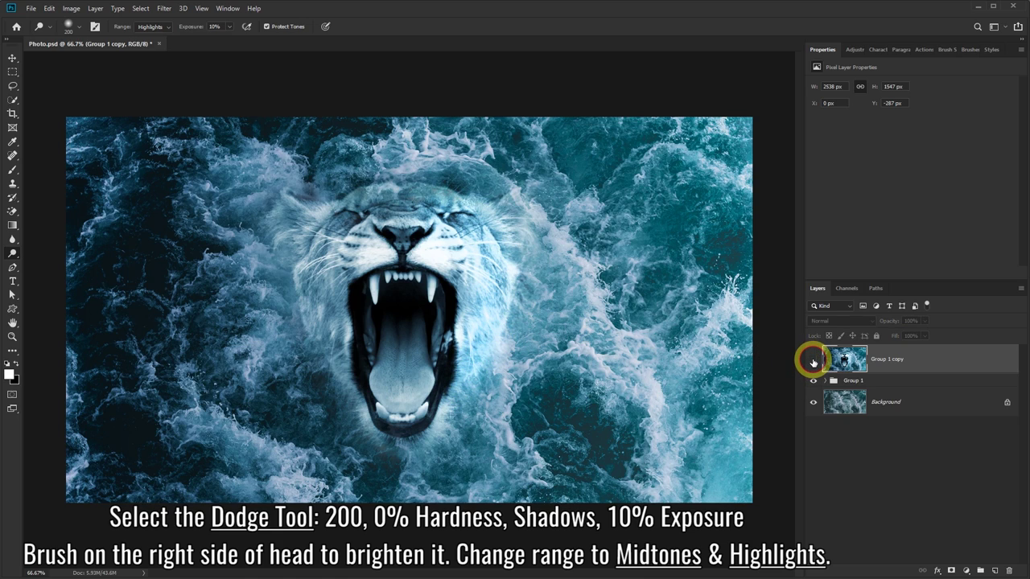
{"action": "left_click", "coordinate": [812, 362]}
{"action": "left_click", "coordinate": [813, 362]}
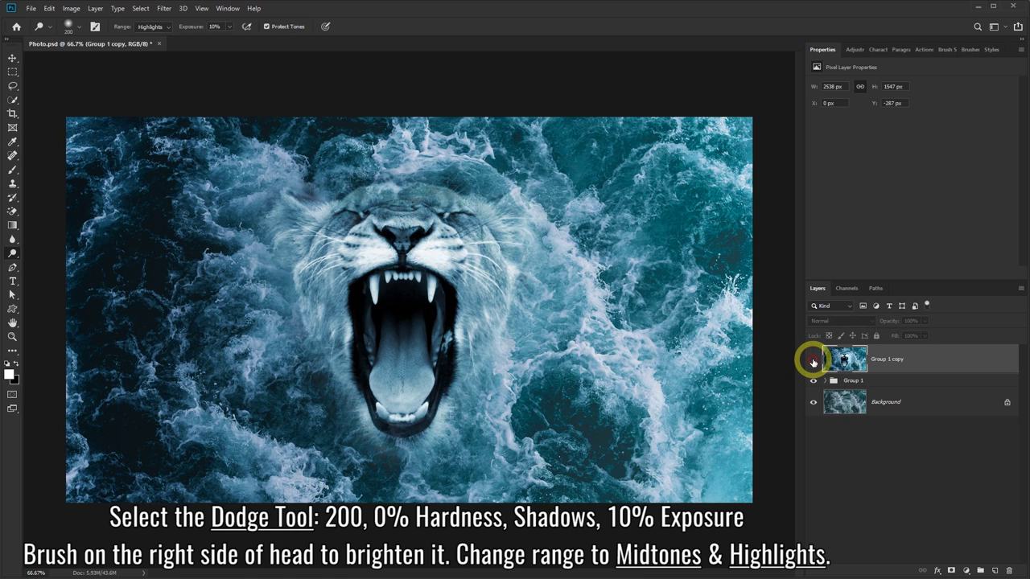
{"action": "left_click", "coordinate": [812, 362]}
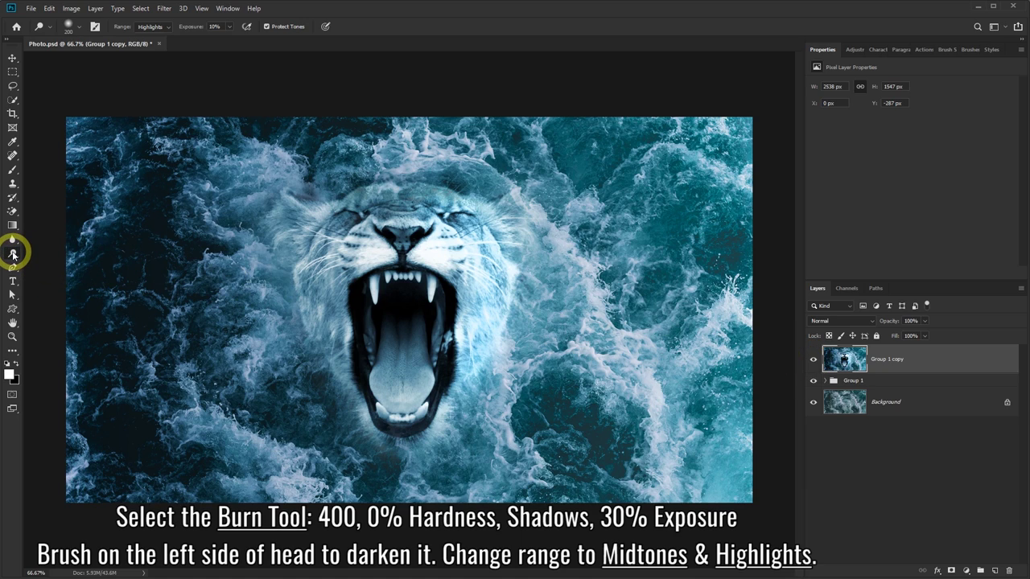
Step: Burn the shadows on the left side of the lion's head with a size 400 Burn Tool
{"action": "right_click", "coordinate": [13, 255]}
{"action": "left_click", "coordinate": [44, 268]}
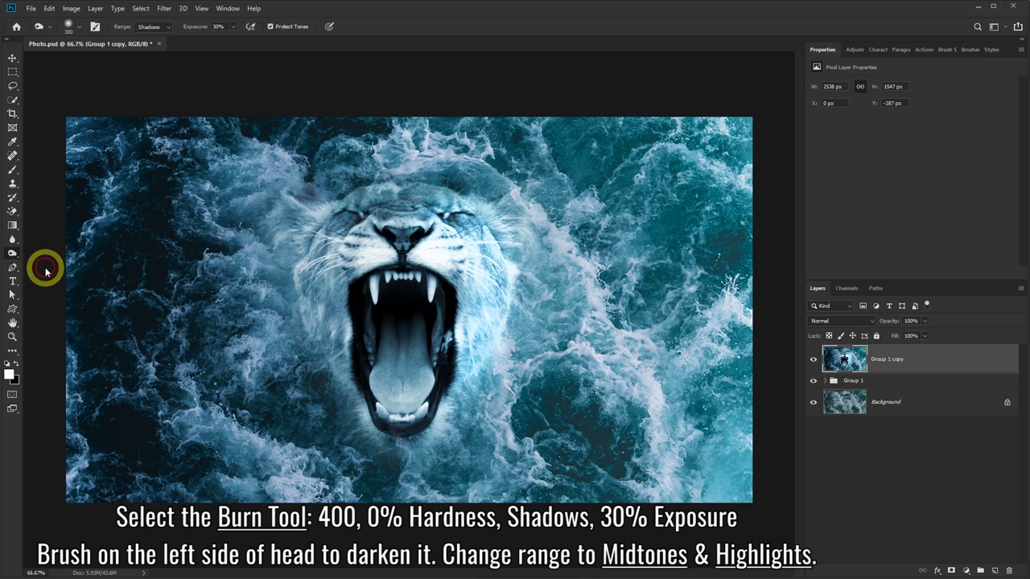
{"action": "left_click", "coordinate": [81, 28]}
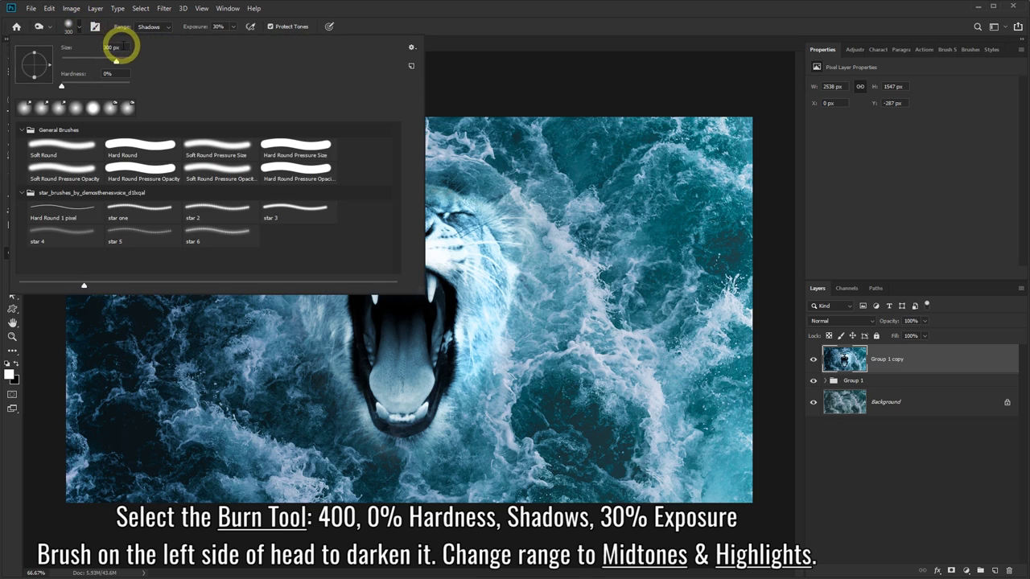
{"action": "double_click", "coordinate": [111, 47]}
{"action": "type", "text": "400"}
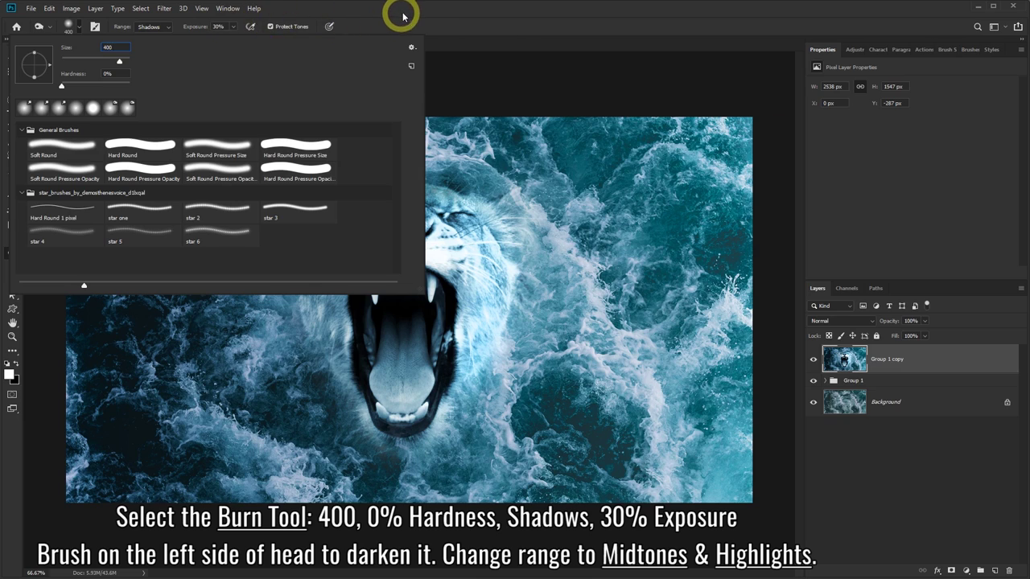
{"action": "key", "text": "Return"}
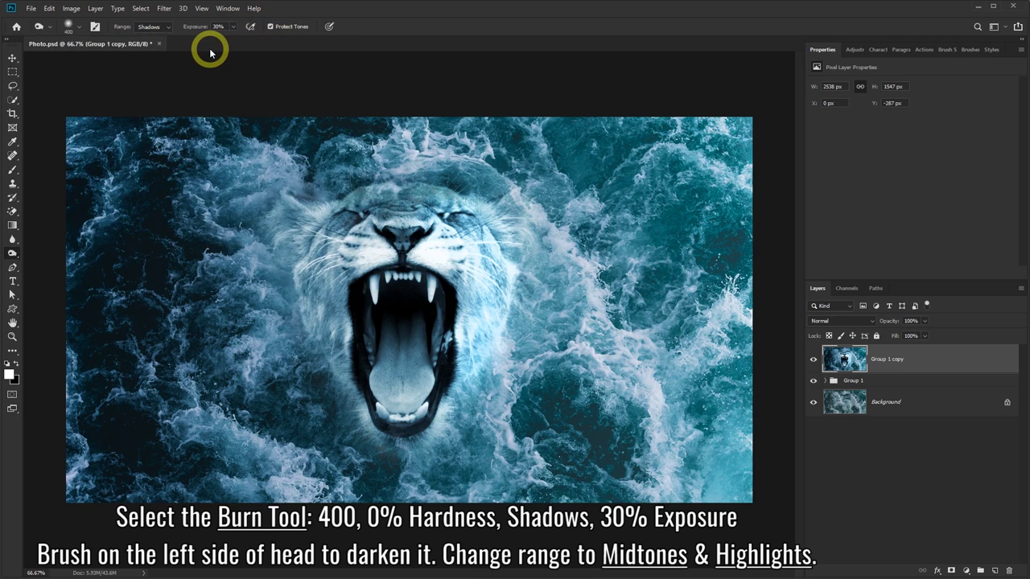
{"action": "left_click", "coordinate": [167, 28]}
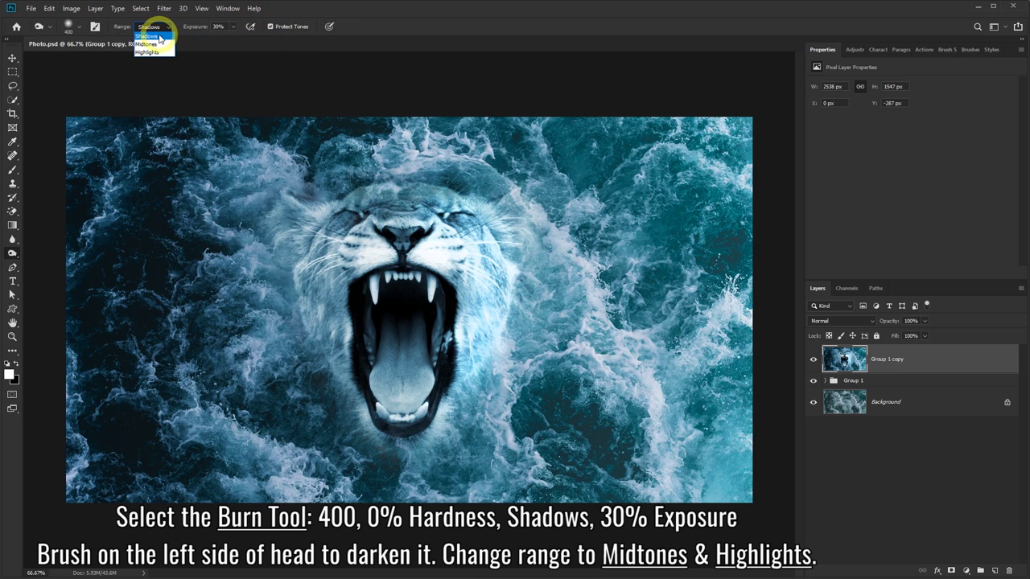
{"action": "left_click", "coordinate": [160, 37]}
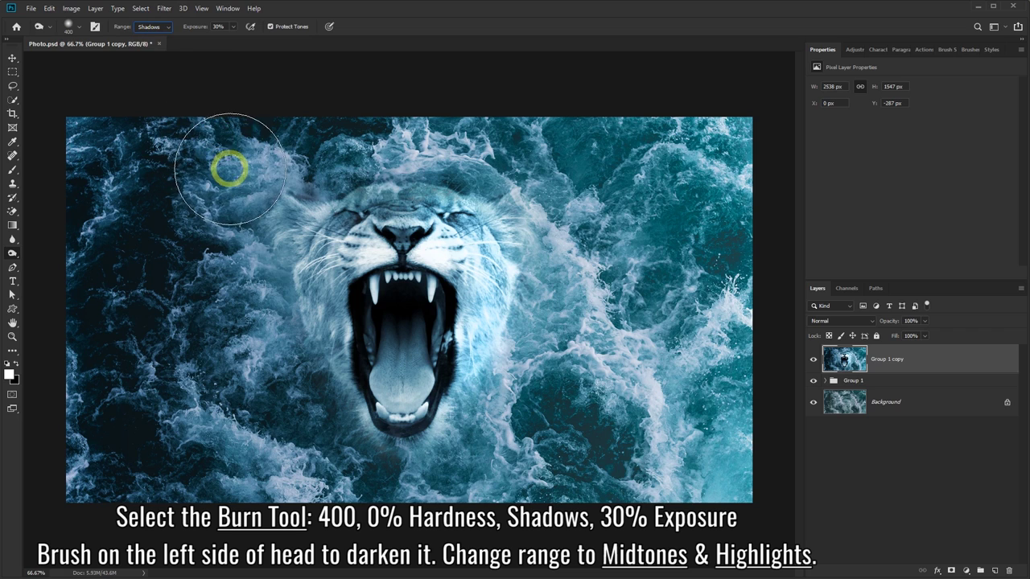
{"action": "mouse_move", "coordinate": [295, 236]}
{"action": "left_mouse_down"}
{"action": "mouse_move", "coordinate": [302, 369]}
{"action": "mouse_move", "coordinate": [265, 280]}
{"action": "mouse_move", "coordinate": [271, 340]}
{"action": "mouse_move", "coordinate": [255, 308]}
{"action": "mouse_move", "coordinate": [269, 257]}
{"action": "mouse_move", "coordinate": [304, 358]}
{"action": "left_mouse_up"}
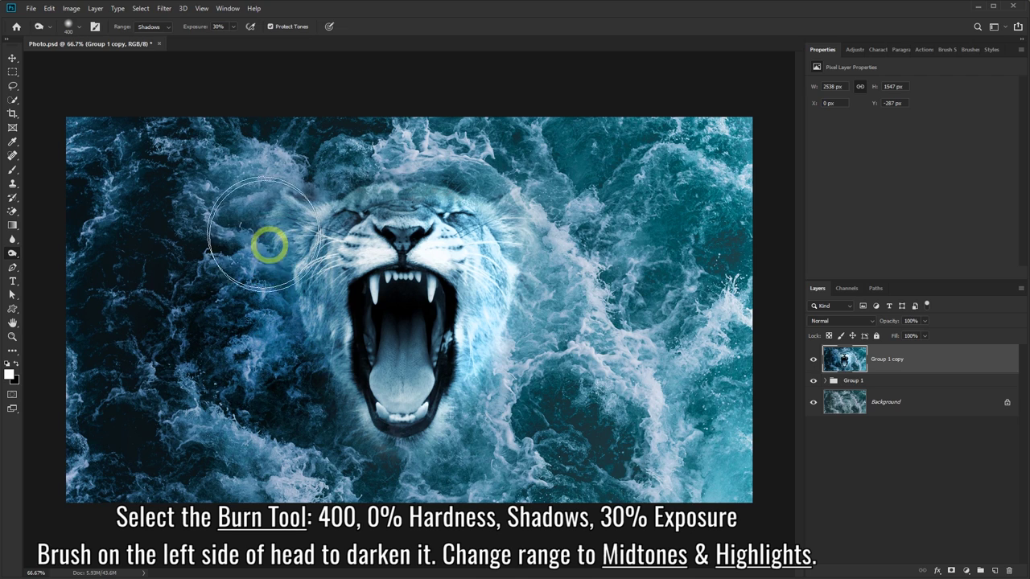
Step: Burn the left cheek's midtones, then the left head's highlights
{"action": "left_click", "coordinate": [167, 29]}
{"action": "left_click", "coordinate": [156, 44]}
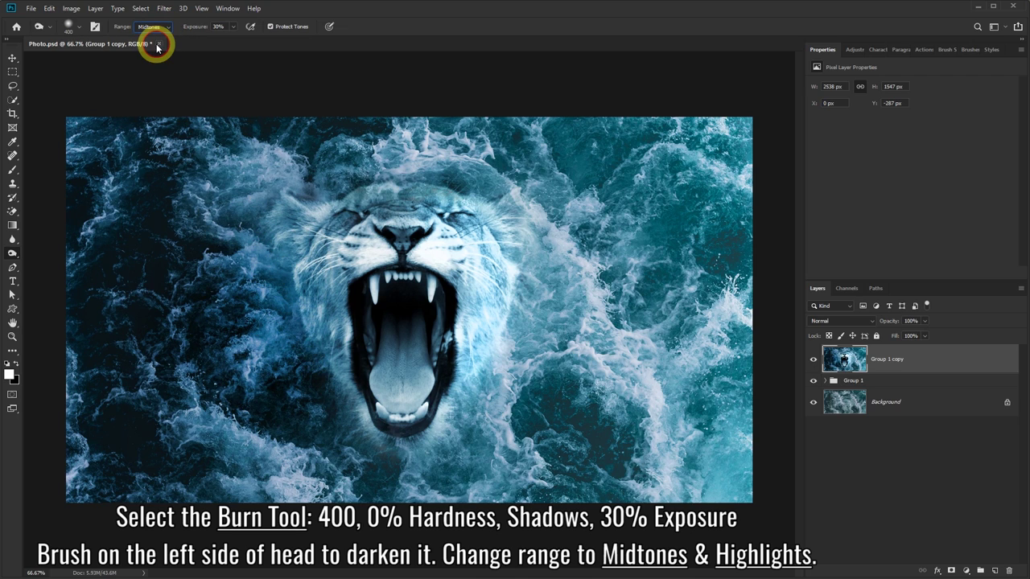
{"action": "left_click", "coordinate": [291, 258]}
{"action": "mouse_move", "coordinate": [291, 258]}
{"action": "left_mouse_down"}
{"action": "mouse_move", "coordinate": [282, 278]}
{"action": "mouse_move", "coordinate": [297, 335]}
{"action": "mouse_move", "coordinate": [288, 371]}
{"action": "mouse_move", "coordinate": [254, 322]}
{"action": "mouse_move", "coordinate": [266, 265]}
{"action": "mouse_move", "coordinate": [285, 269]}
{"action": "mouse_move", "coordinate": [285, 363]}
{"action": "mouse_move", "coordinate": [306, 395]}
{"action": "mouse_move", "coordinate": [285, 372]}
{"action": "mouse_move", "coordinate": [267, 276]}
{"action": "mouse_move", "coordinate": [223, 299]}
{"action": "left_mouse_up"}
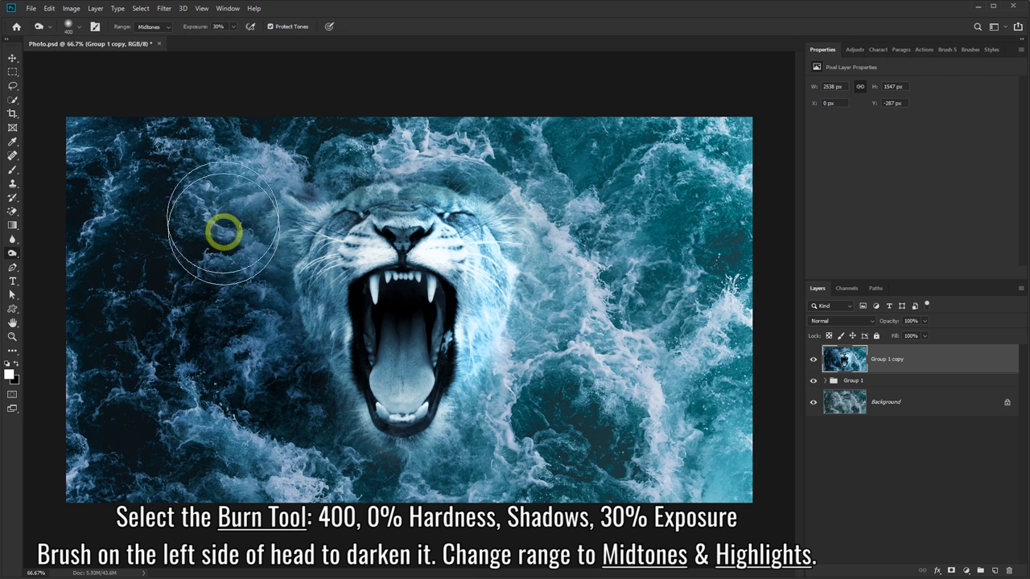
{"action": "left_click", "coordinate": [167, 29]}
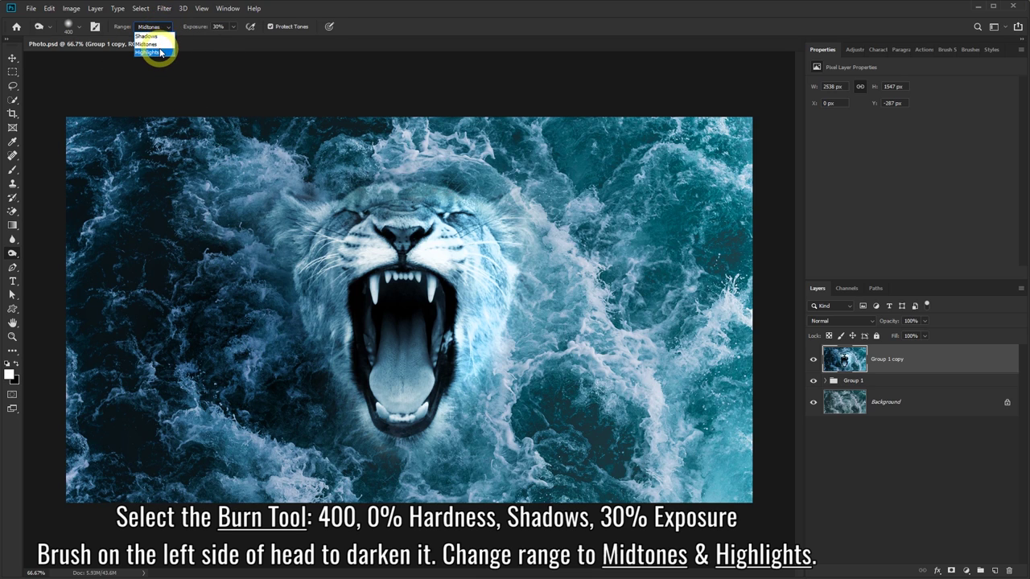
{"action": "left_click", "coordinate": [161, 50]}
{"action": "mouse_move", "coordinate": [276, 258]}
{"action": "left_mouse_down"}
{"action": "mouse_move", "coordinate": [278, 232]}
{"action": "mouse_move", "coordinate": [253, 317]}
{"action": "mouse_move", "coordinate": [266, 367]}
{"action": "mouse_move", "coordinate": [301, 391]}
{"action": "mouse_move", "coordinate": [265, 247]}
{"action": "mouse_move", "coordinate": [276, 239]}
{"action": "mouse_move", "coordinate": [239, 306]}
{"action": "mouse_move", "coordinate": [297, 400]}
{"action": "mouse_move", "coordinate": [206, 295]}
{"action": "mouse_move", "coordinate": [282, 266]}
{"action": "mouse_move", "coordinate": [303, 393]}
{"action": "mouse_move", "coordinate": [244, 322]}
{"action": "mouse_move", "coordinate": [276, 252]}
{"action": "mouse_move", "coordinate": [239, 311]}
{"action": "mouse_move", "coordinate": [283, 370]}
{"action": "mouse_move", "coordinate": [268, 237]}
{"action": "mouse_move", "coordinate": [260, 403]}
{"action": "mouse_move", "coordinate": [445, 384]}
{"action": "mouse_move", "coordinate": [414, 248]}
{"action": "mouse_move", "coordinate": [285, 269]}
{"action": "mouse_move", "coordinate": [738, 348]}
{"action": "left_mouse_up"}
Step: Set Group 1 copy's opacity to 80%, toggling its visibility to compare with the original
{"action": "left_click", "coordinate": [812, 360]}
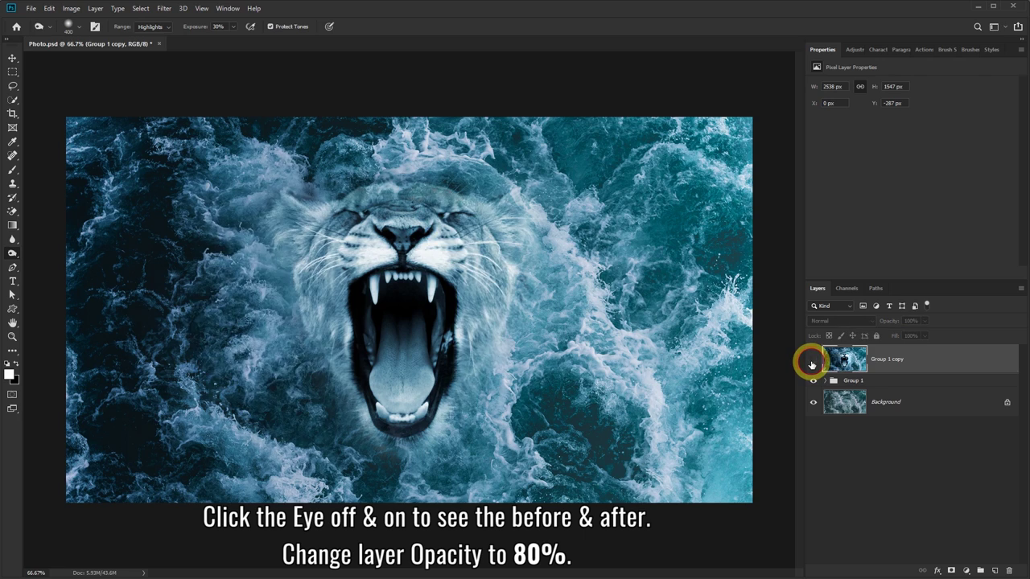
{"action": "left_click", "coordinate": [813, 360]}
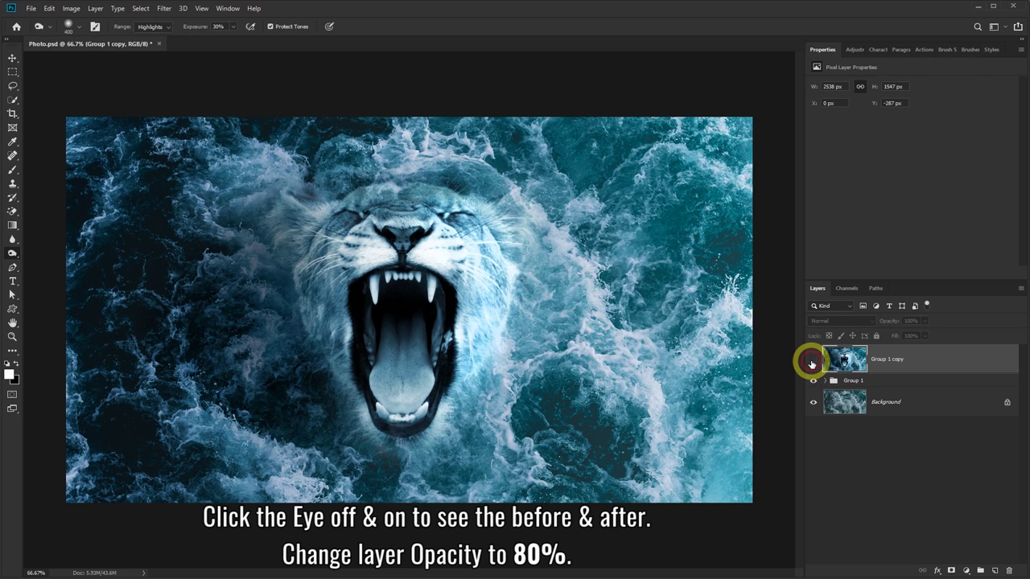
{"action": "left_click", "coordinate": [813, 362]}
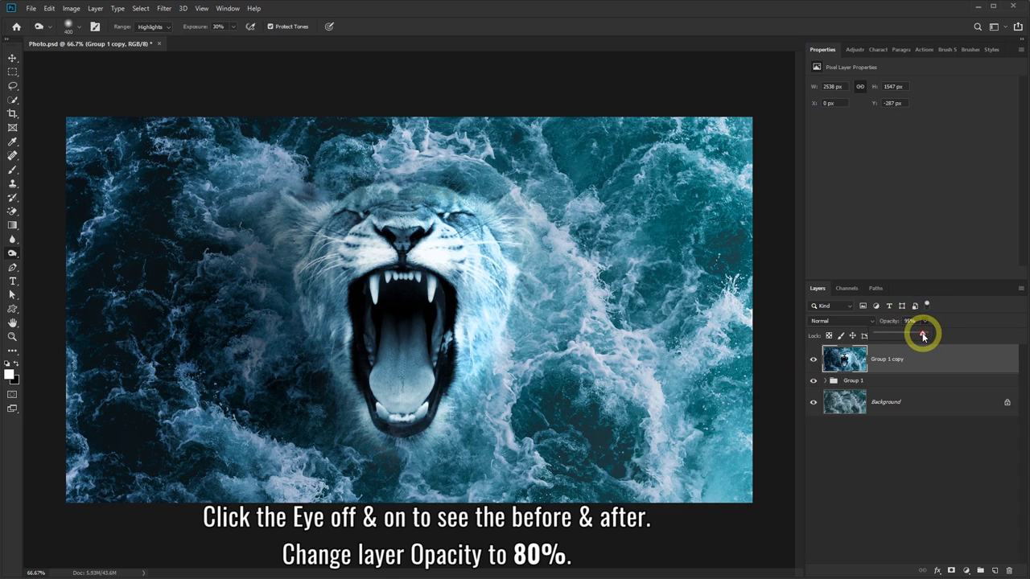
{"action": "left_click_drag", "start_coordinate": [922, 336], "coordinate": [919, 336]}
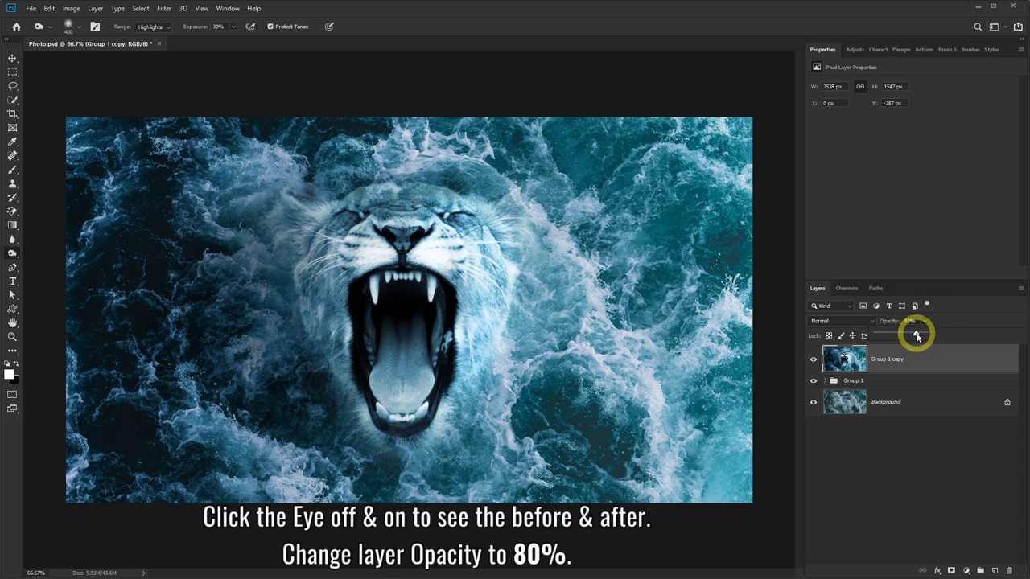
{"action": "left_click", "coordinate": [813, 361]}
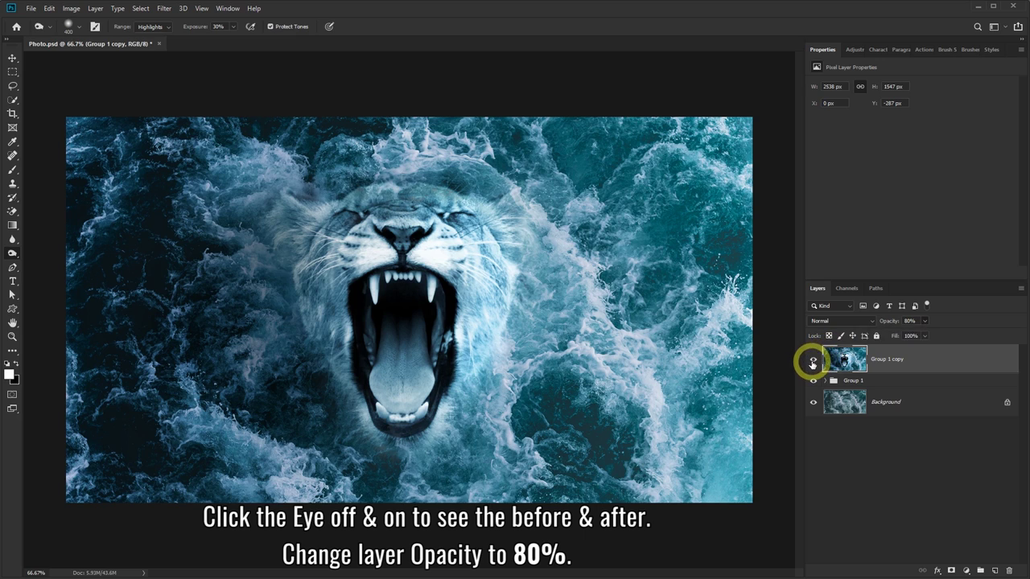
{"action": "left_click", "coordinate": [813, 362]}
{"action": "left_click", "coordinate": [812, 364]}
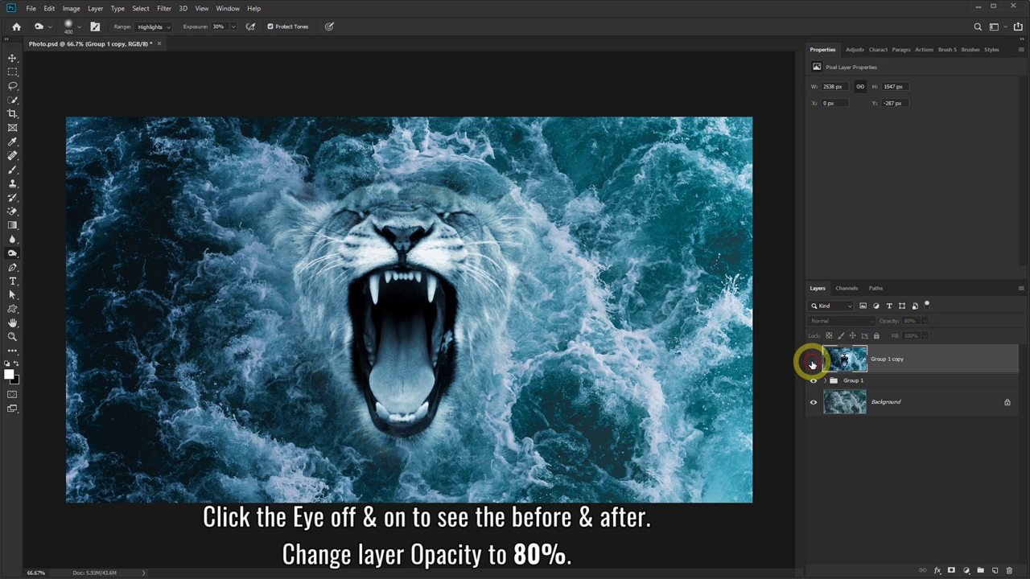
{"action": "left_click", "coordinate": [813, 364]}
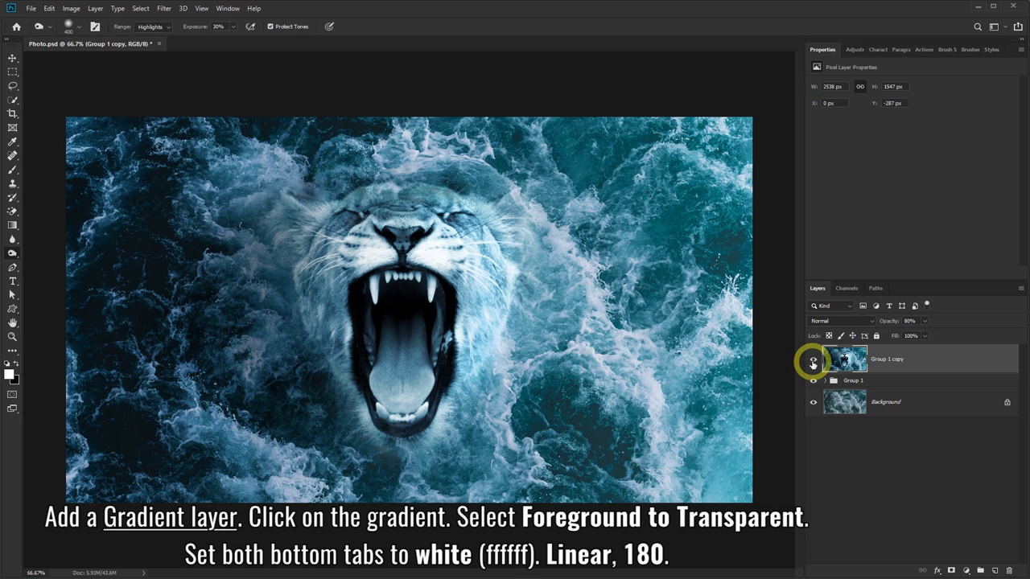
Step: Add a gradient fill layer using Foreground to Transparent with both stops set to white ffffff
{"action": "left_click", "coordinate": [967, 571]}
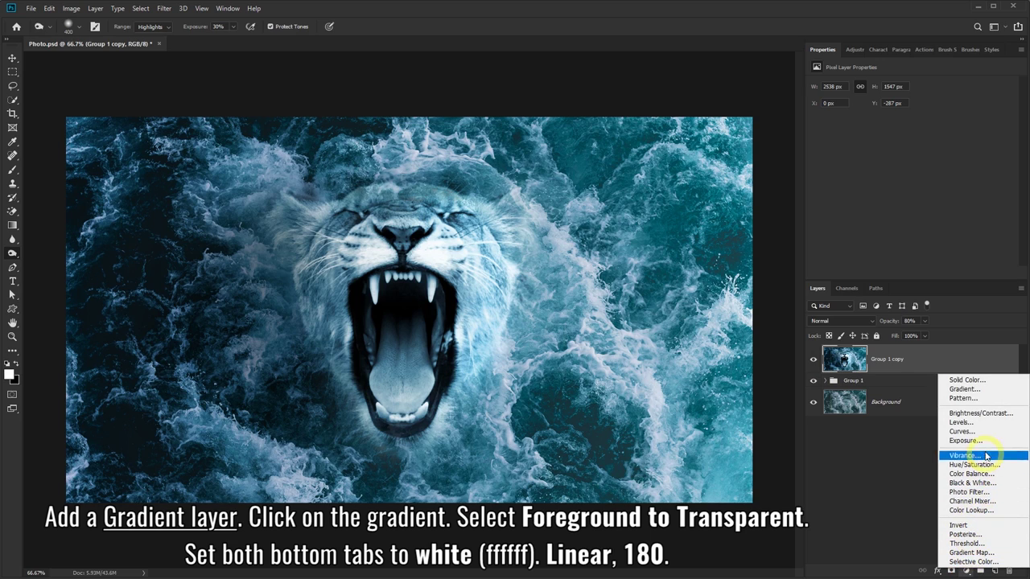
{"action": "left_click", "coordinate": [963, 389]}
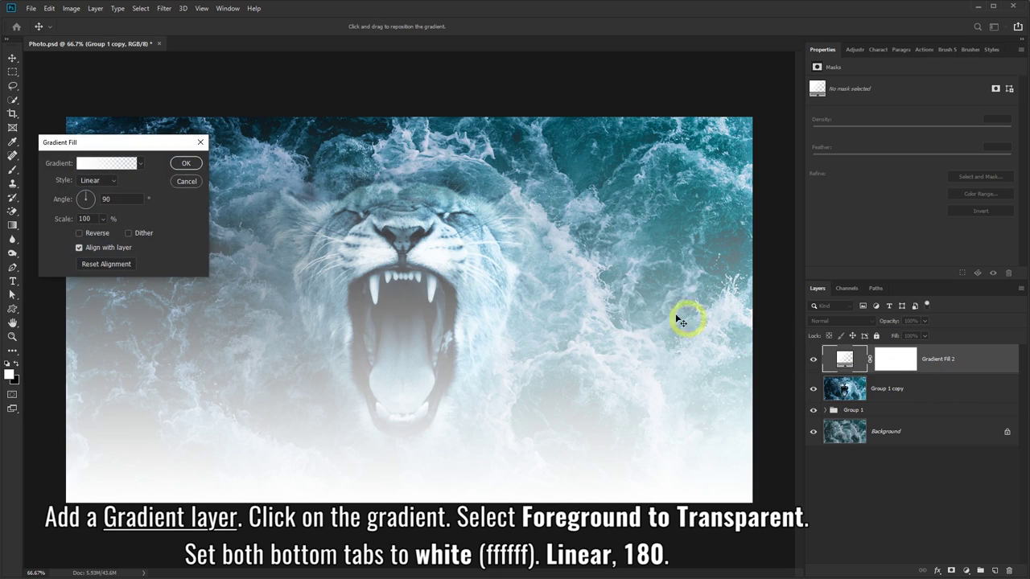
{"action": "left_click", "coordinate": [108, 164]}
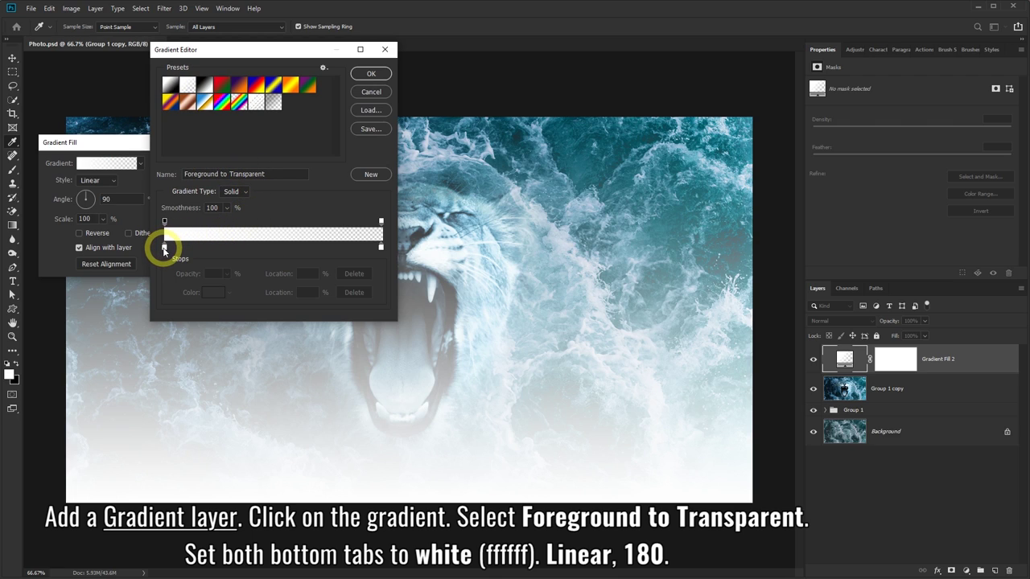
{"action": "double_click", "coordinate": [164, 249]}
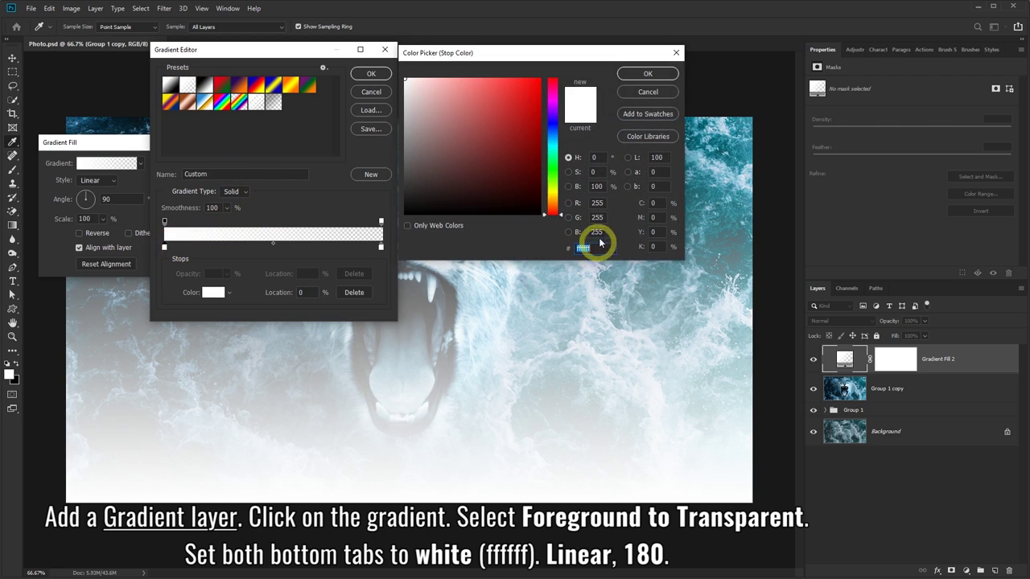
{"action": "left_click", "coordinate": [646, 74]}
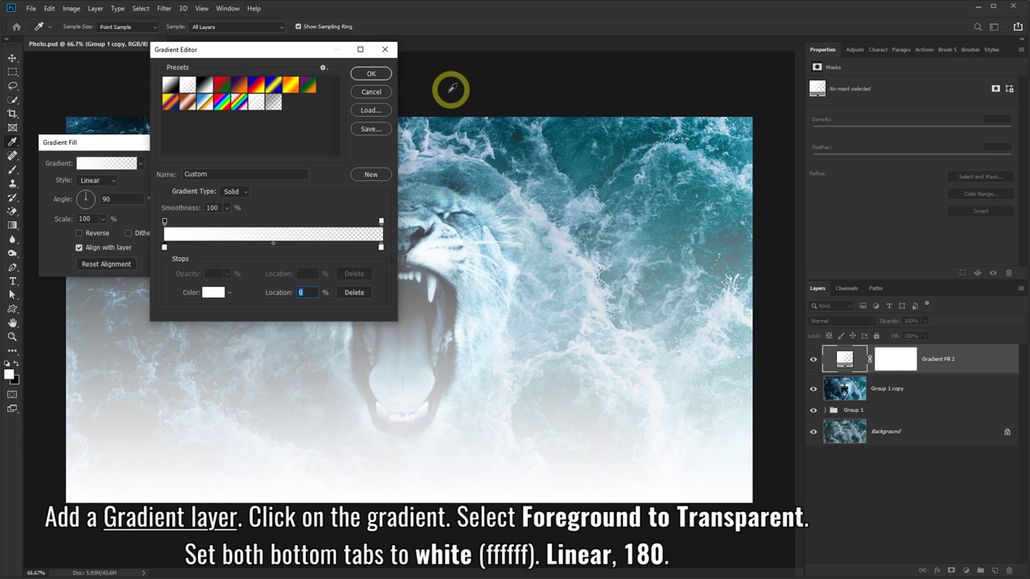
{"action": "double_click", "coordinate": [381, 248]}
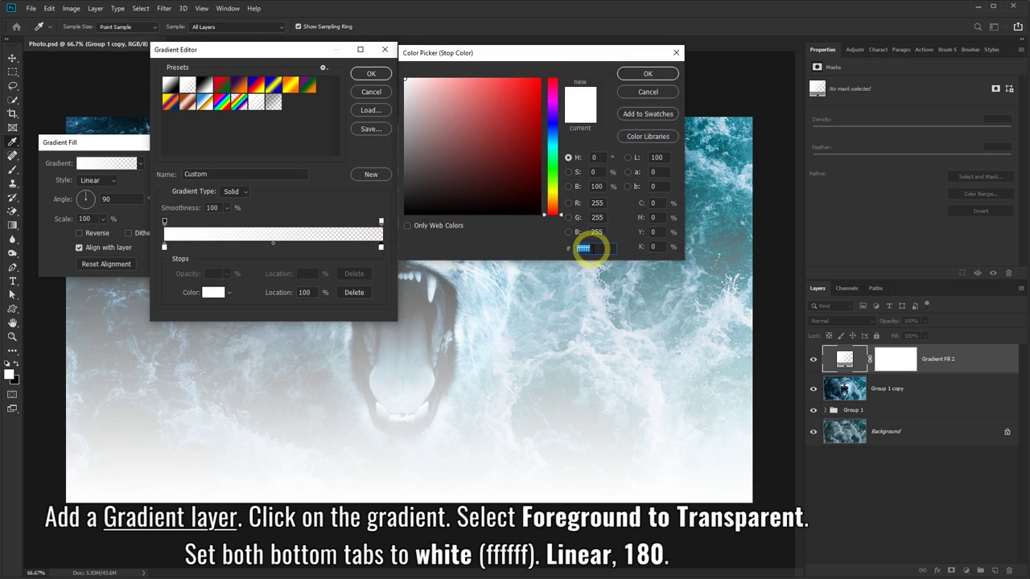
{"action": "left_click", "coordinate": [644, 74]}
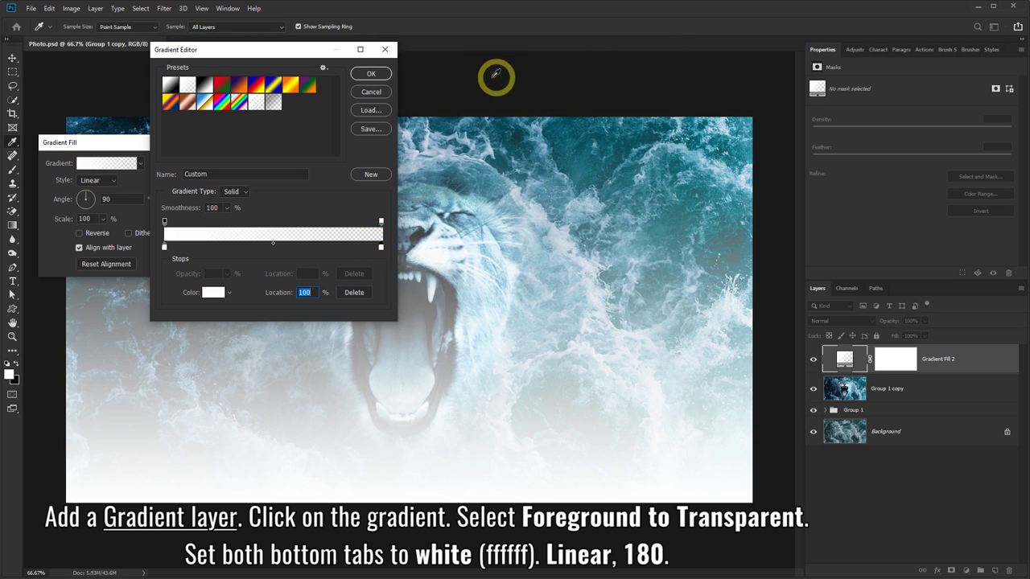
{"action": "left_click", "coordinate": [371, 75]}
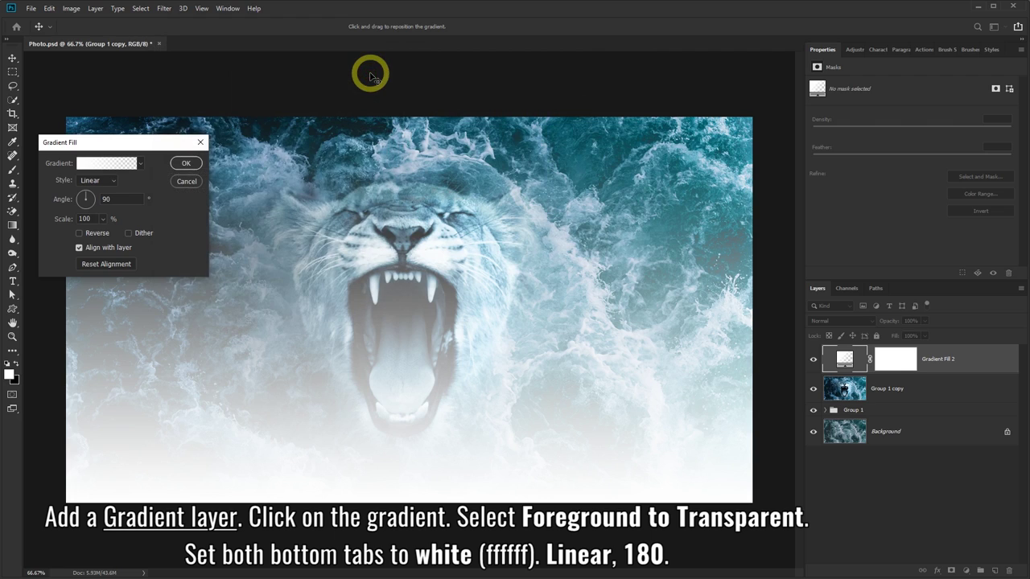
Step: Keep the gradient Linear at a 180° angle and apply the fill layer
{"action": "left_click", "coordinate": [105, 181]}
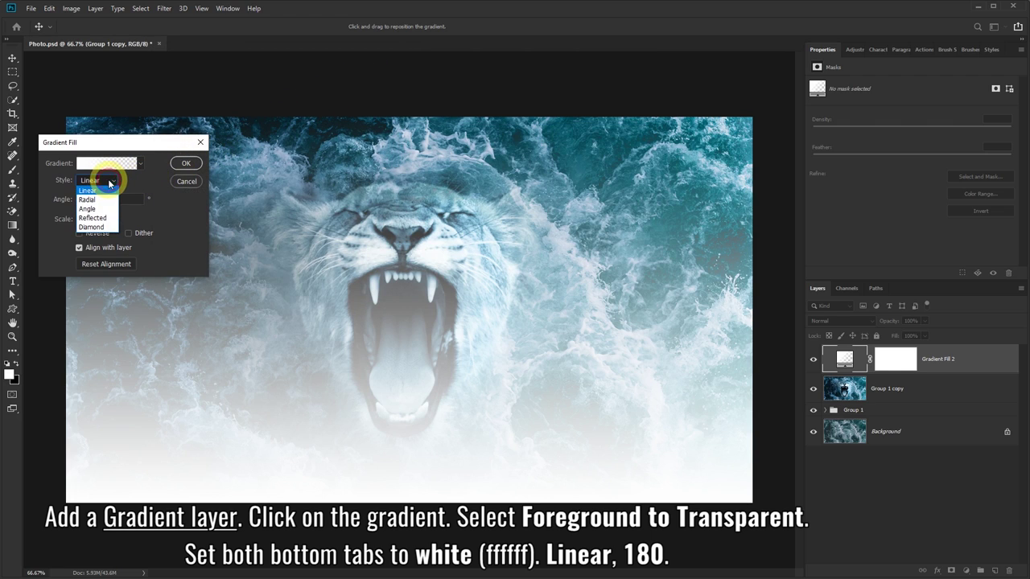
{"action": "left_click", "coordinate": [111, 184]}
{"action": "left_click_drag", "start_coordinate": [117, 198], "coordinate": [105, 198]}
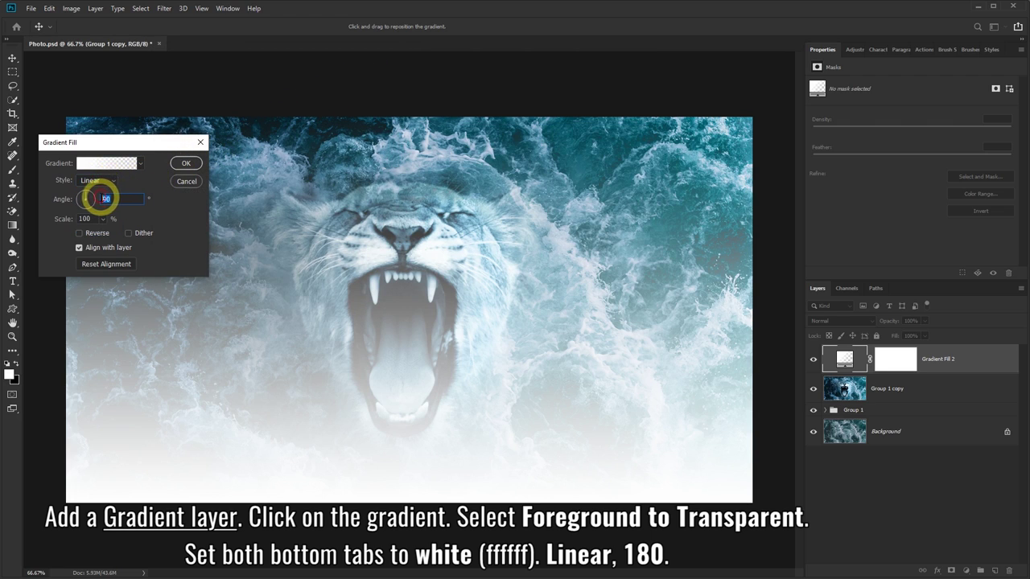
{"action": "type", "text": "180"}
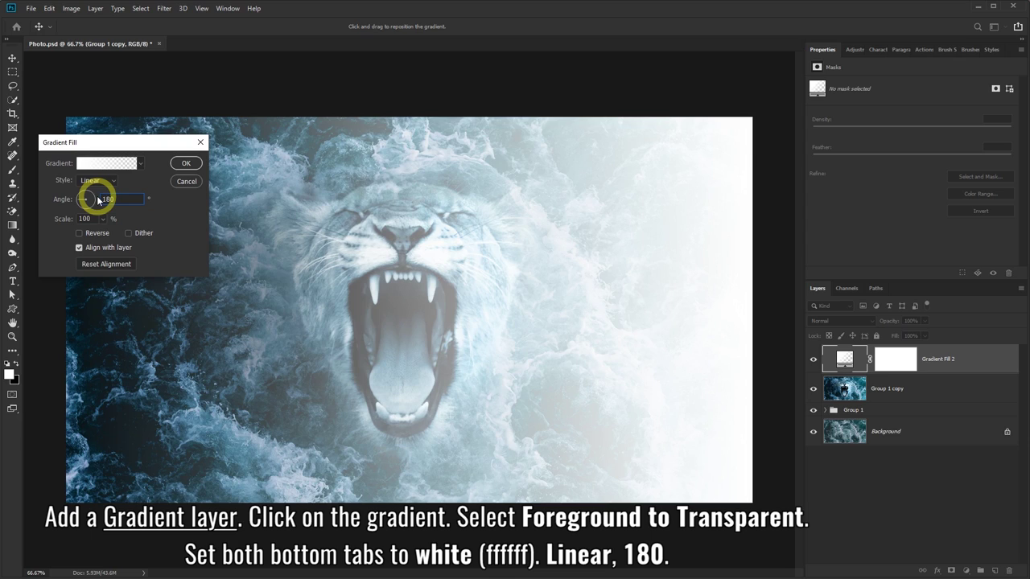
{"action": "left_click", "coordinate": [187, 165]}
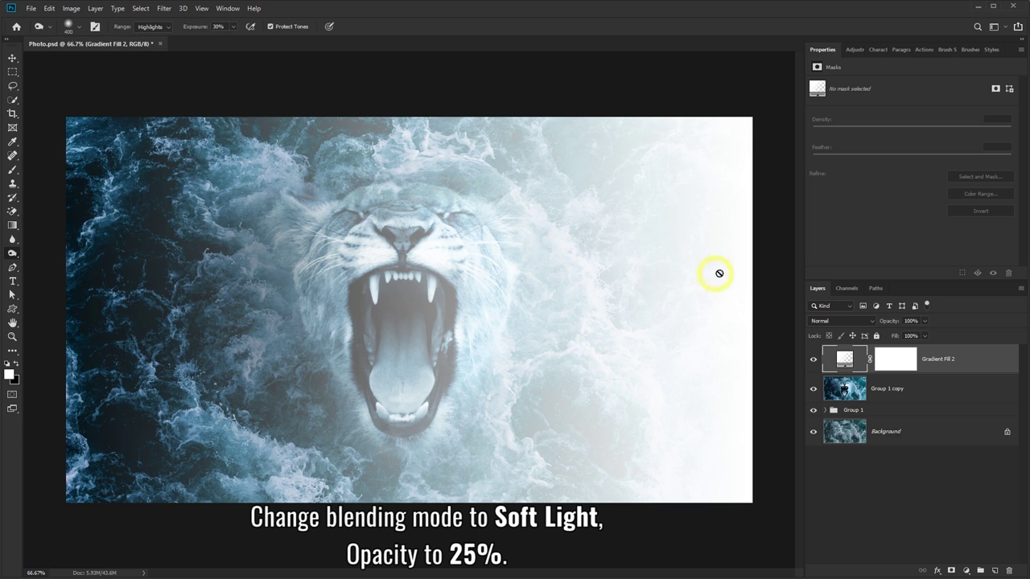
Step: Set Gradient Fill 2 to Soft Light at 25% opacity, toggling it to compare
{"action": "left_click", "coordinate": [865, 324]}
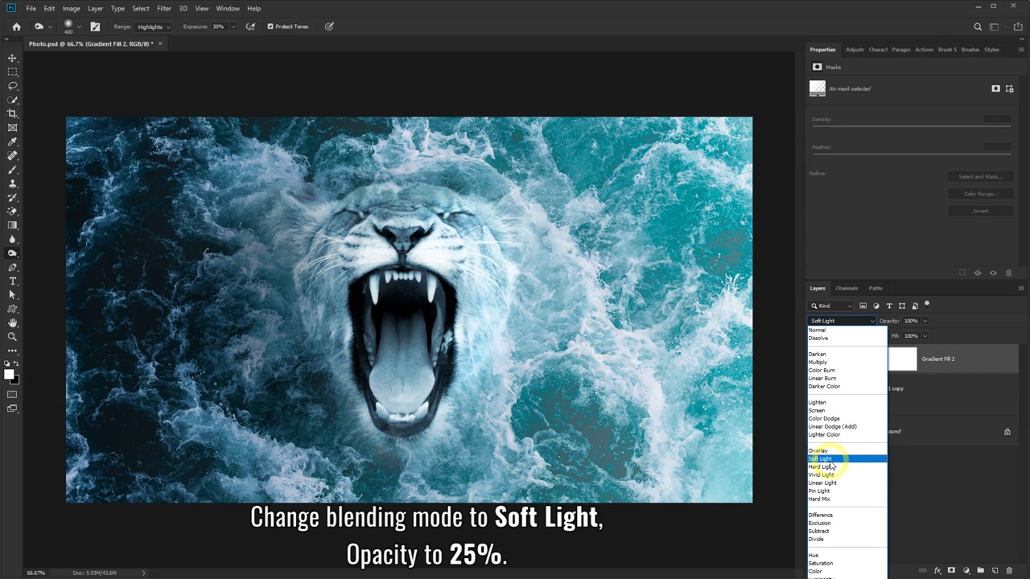
{"action": "left_click", "coordinate": [830, 460]}
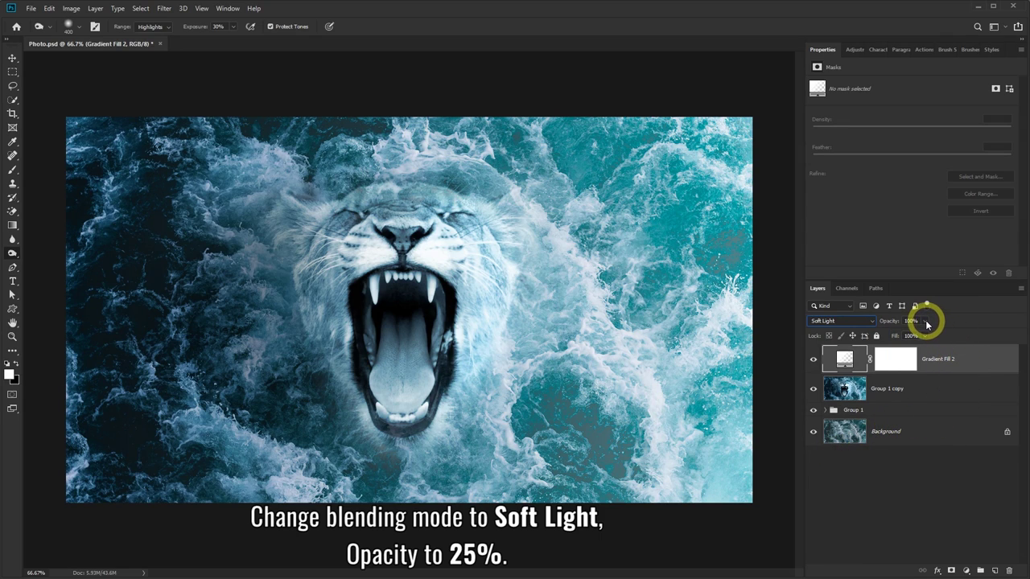
{"action": "left_click_drag", "start_coordinate": [924, 336], "coordinate": [889, 335]}
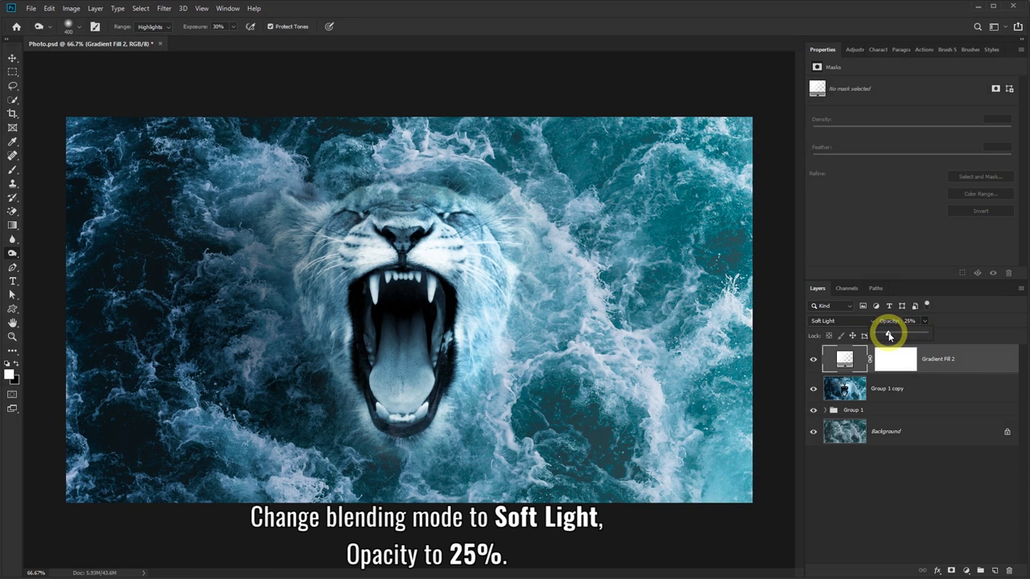
{"action": "left_click", "coordinate": [813, 359]}
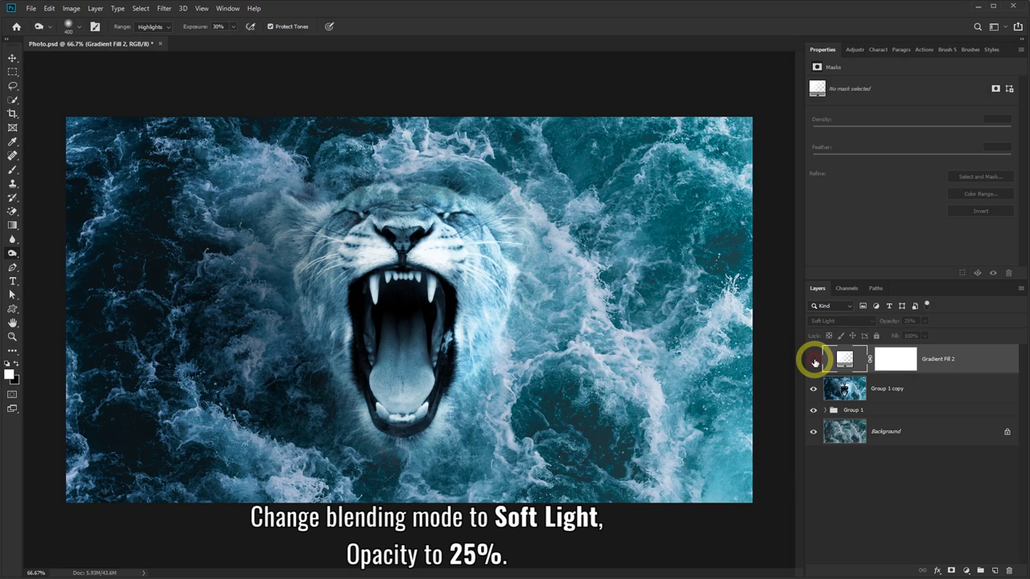
{"action": "left_click", "coordinate": [814, 359]}
{"action": "left_click", "coordinate": [813, 361]}
{"action": "left_click", "coordinate": [813, 361]}
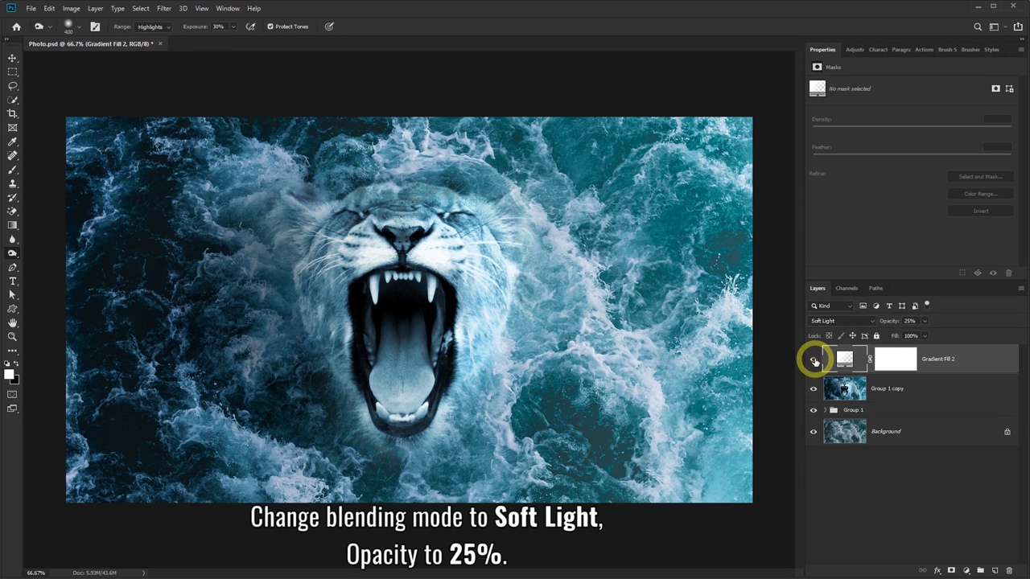